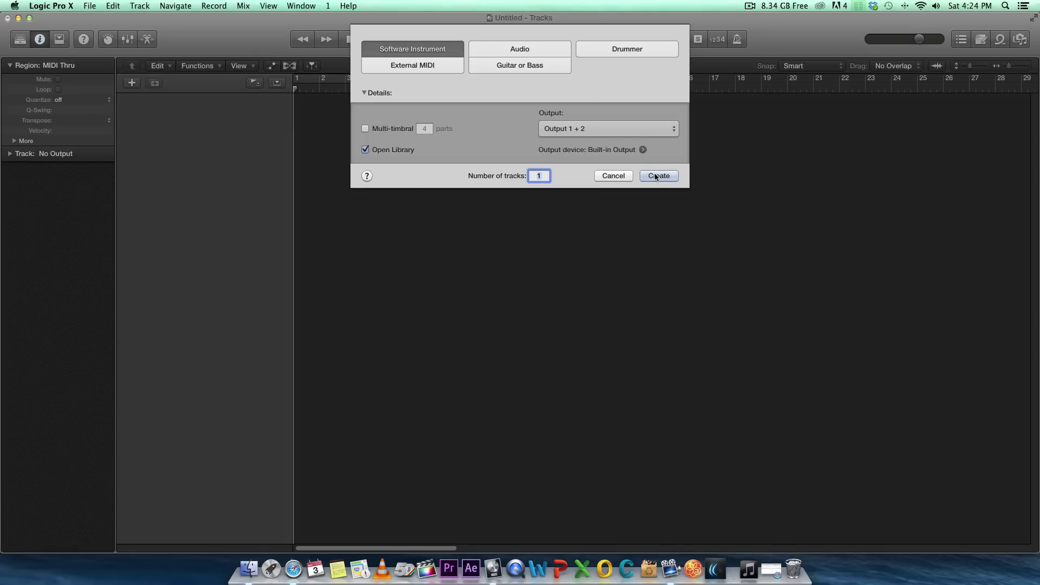
pyautogui.press('Return')
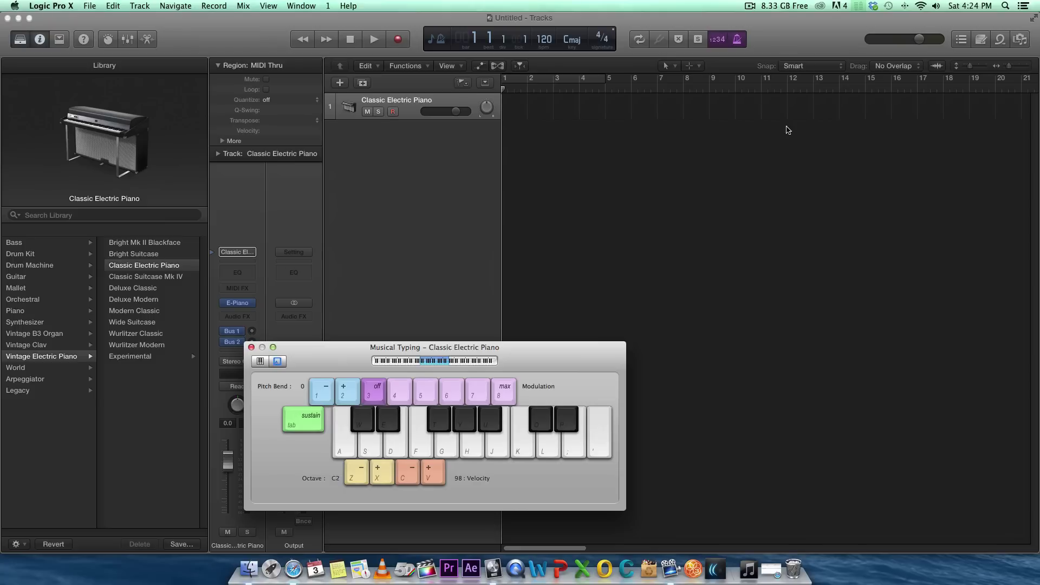
pyautogui.moveTo(537, 359); pyautogui.dragTo(643, 355)
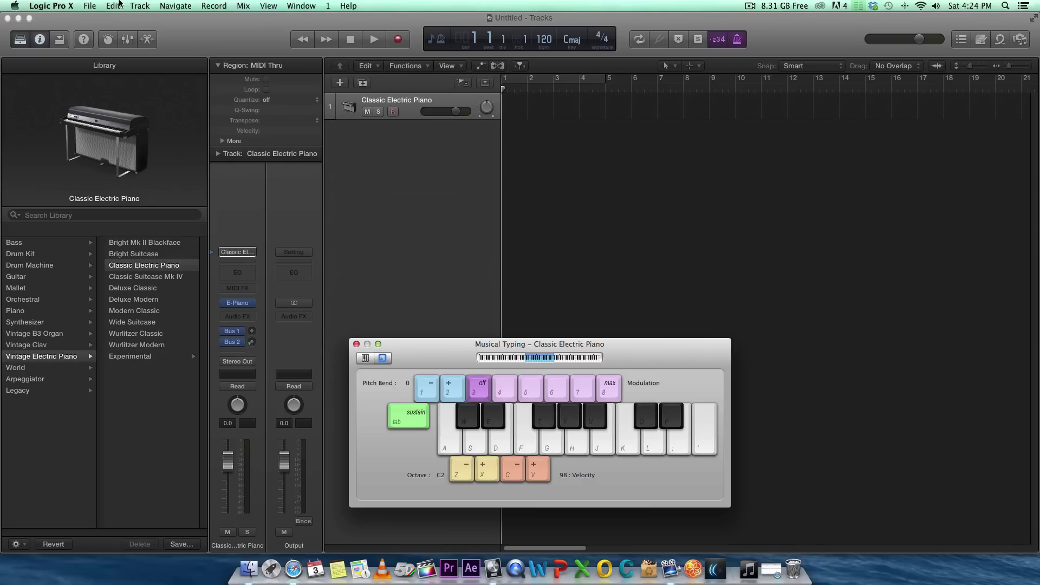
pyautogui.click(88, 4)
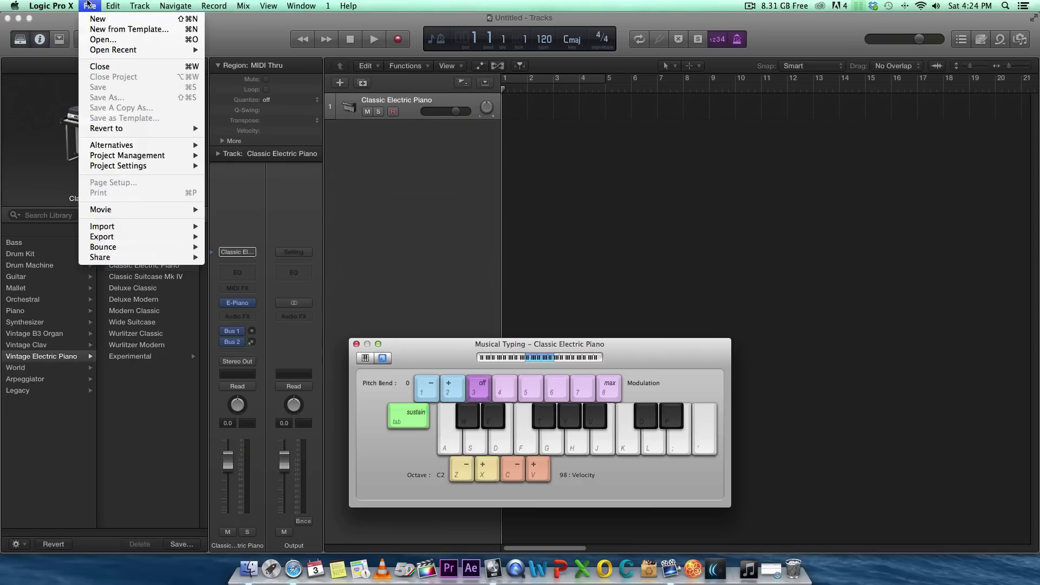
pyautogui.click(498, 257)
pyautogui.click(498, 257)
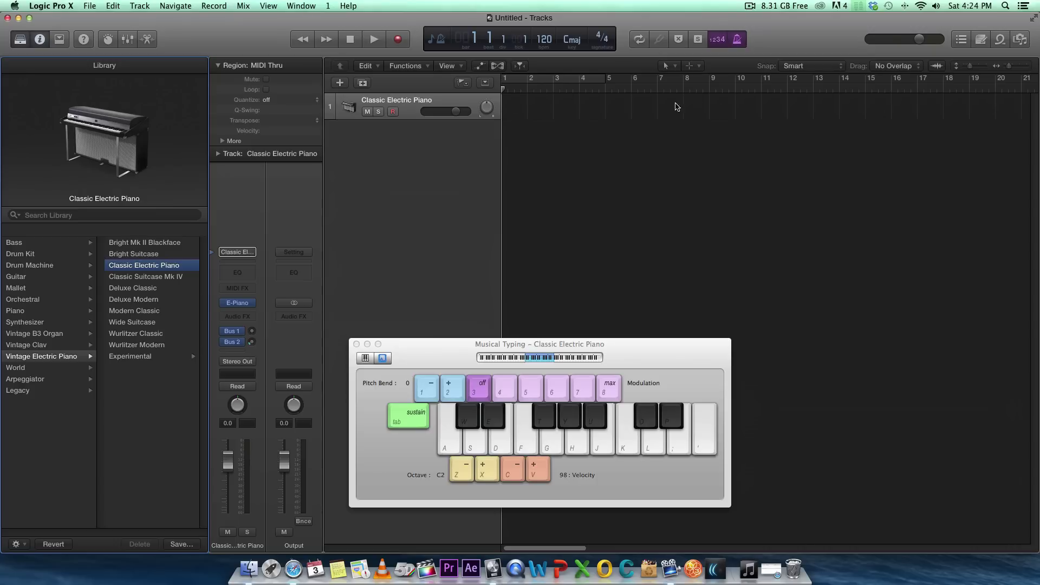
pyautogui.click(396, 104)
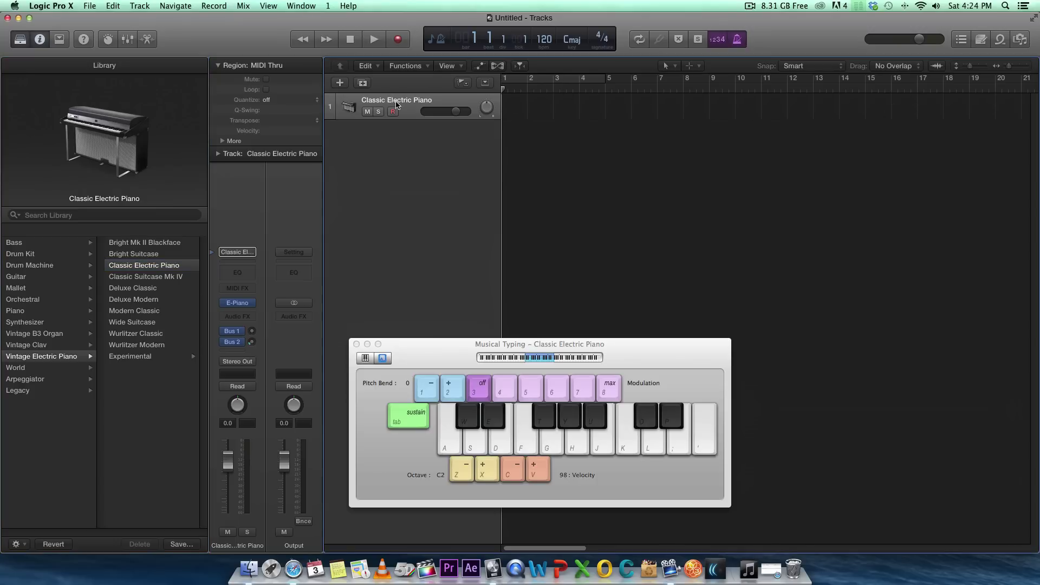
pyautogui.click(340, 82)
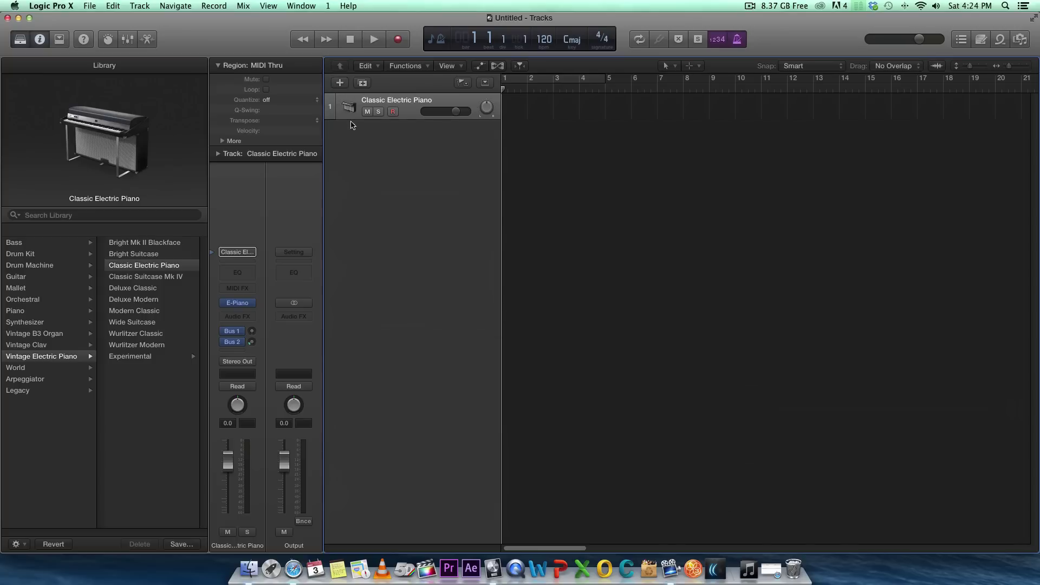
# Step: Add a second Classic Electric Piano track and set the Musical Typing octave to C0
pyautogui.click(658, 176)
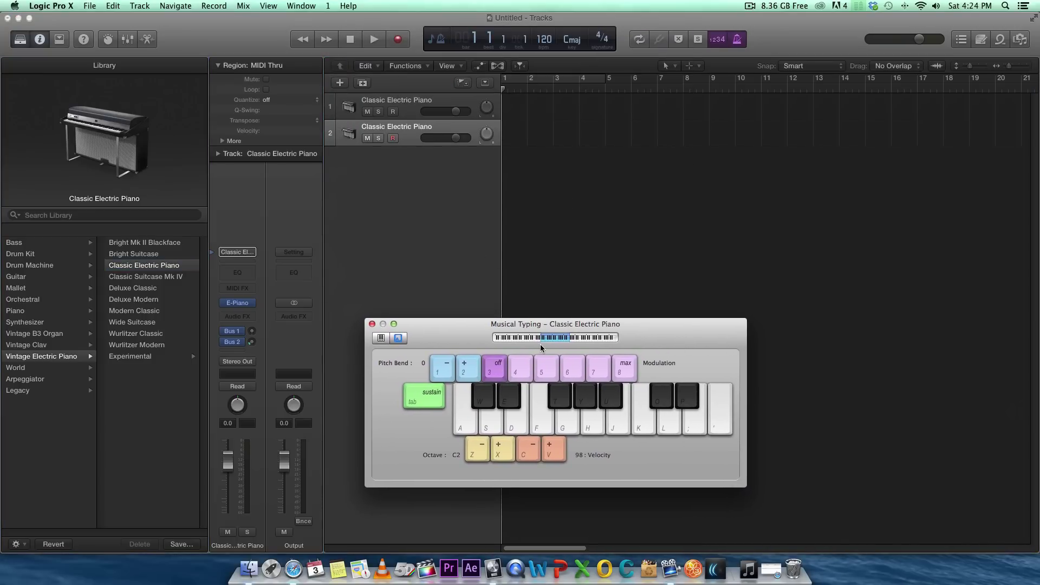
pyautogui.press('a')
pyautogui.press('a')
pyautogui.click(501, 458)
pyautogui.click(501, 458)
pyautogui.press('d')
pyautogui.click(480, 458)
pyautogui.click(481, 458)
pyautogui.press('d')
pyautogui.click(481, 458)
pyautogui.click(481, 457)
pyautogui.click(481, 458)
pyautogui.click(494, 450)
pyautogui.press('d')
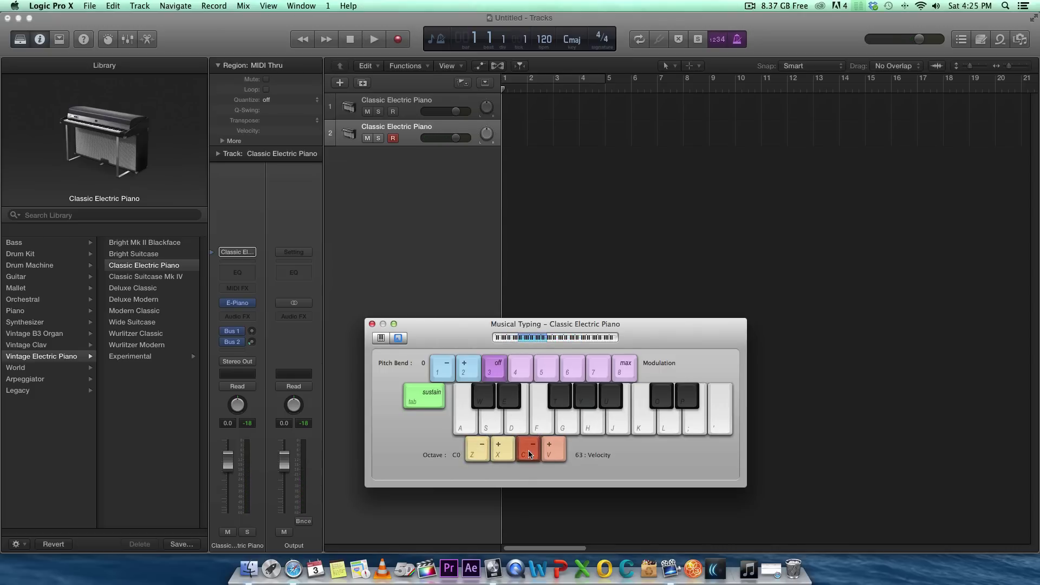
# Step: Adjust the Musical Typing note velocity, raising it through 83 to 88
pyautogui.click(529, 454)
pyautogui.press('w')
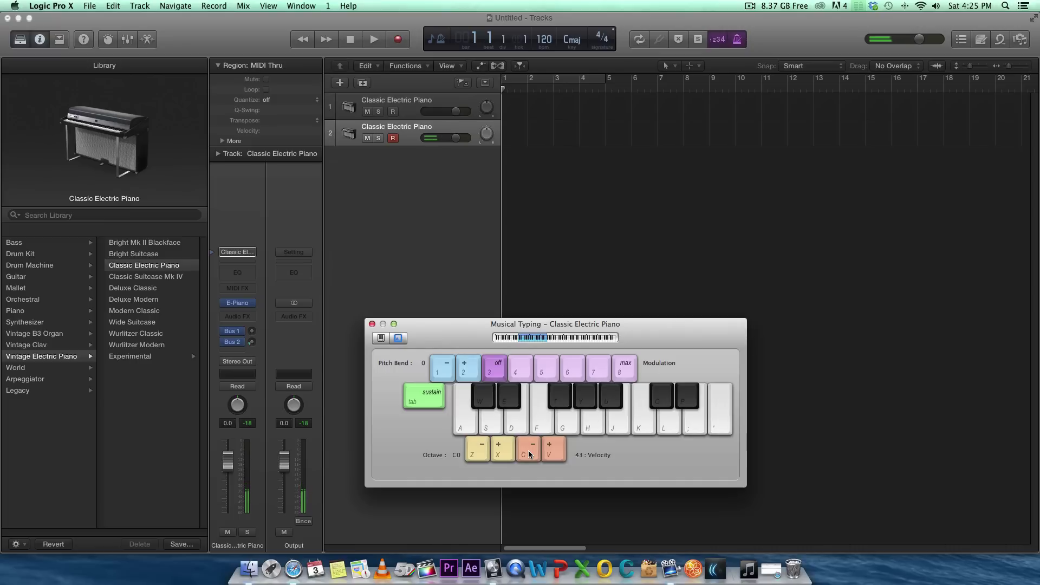
pyautogui.press('w')
pyautogui.press('w')
pyautogui.click(546, 454)
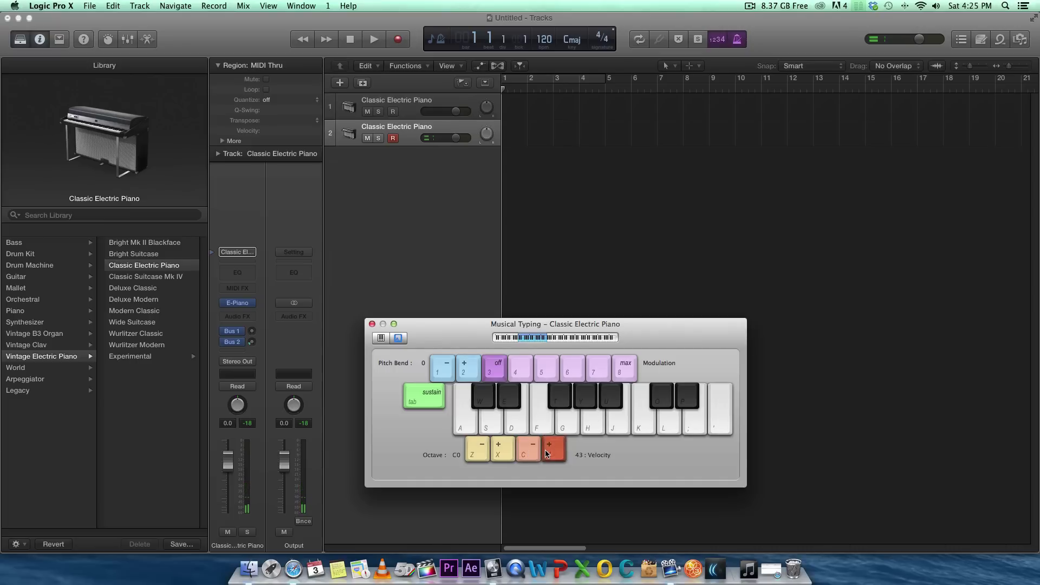
pyautogui.click(547, 454)
pyautogui.press('s')
pyautogui.click(546, 454)
pyautogui.press('s')
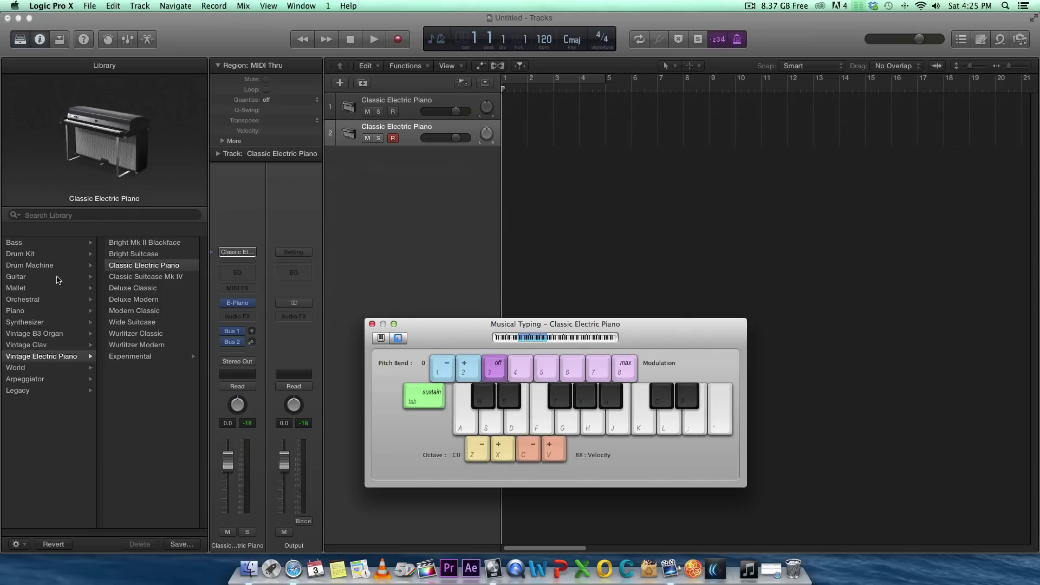
# Step: Browse the Library categories from Bass and Drum Machine down to Legacy
pyautogui.click(21, 246)
pyautogui.click(23, 264)
pyautogui.click(31, 299)
pyautogui.click(37, 333)
pyautogui.click(33, 367)
pyautogui.click(29, 389)
# Step: Browse back up through Mallet and Drum Machine to Bass, then reposition the Musical Typing window
pyautogui.click(30, 379)
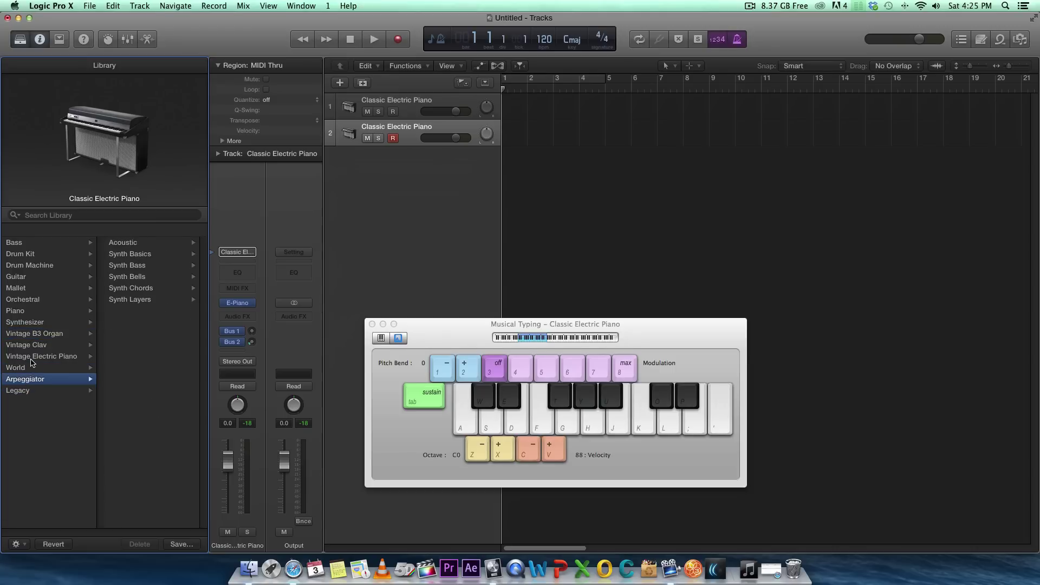
pyautogui.click(33, 355)
pyautogui.click(31, 311)
pyautogui.click(30, 287)
pyautogui.click(30, 265)
pyautogui.click(27, 243)
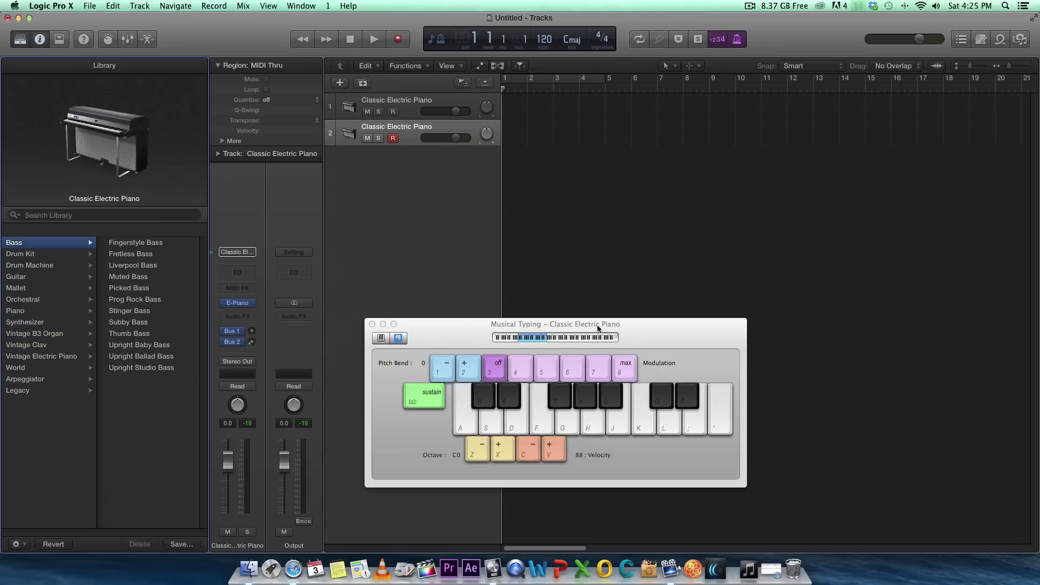
pyautogui.moveTo(601, 328); pyautogui.dragTo(643, 342)
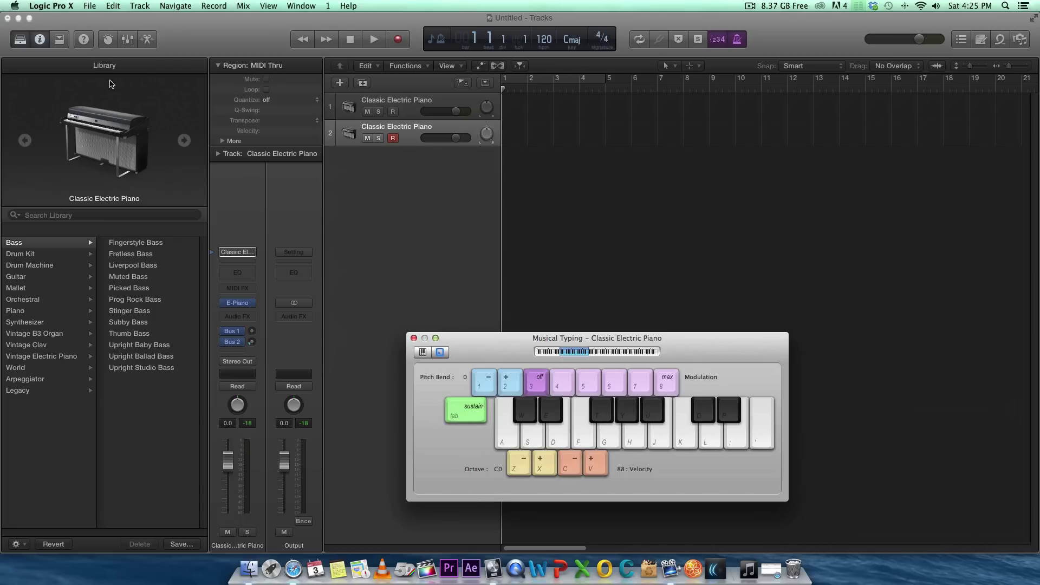
pyautogui.moveTo(740, 335); pyautogui.dragTo(685, 332)
# Step: Select track 1 as the target for the movie import
pyautogui.click(90, 6)
pyautogui.moveTo(186, 210)
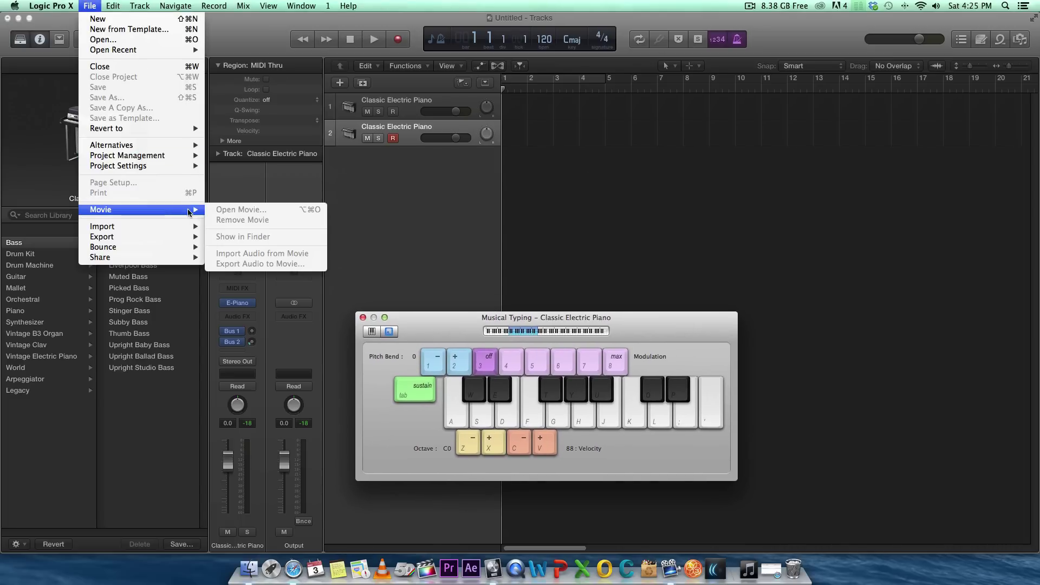
pyautogui.click(453, 240)
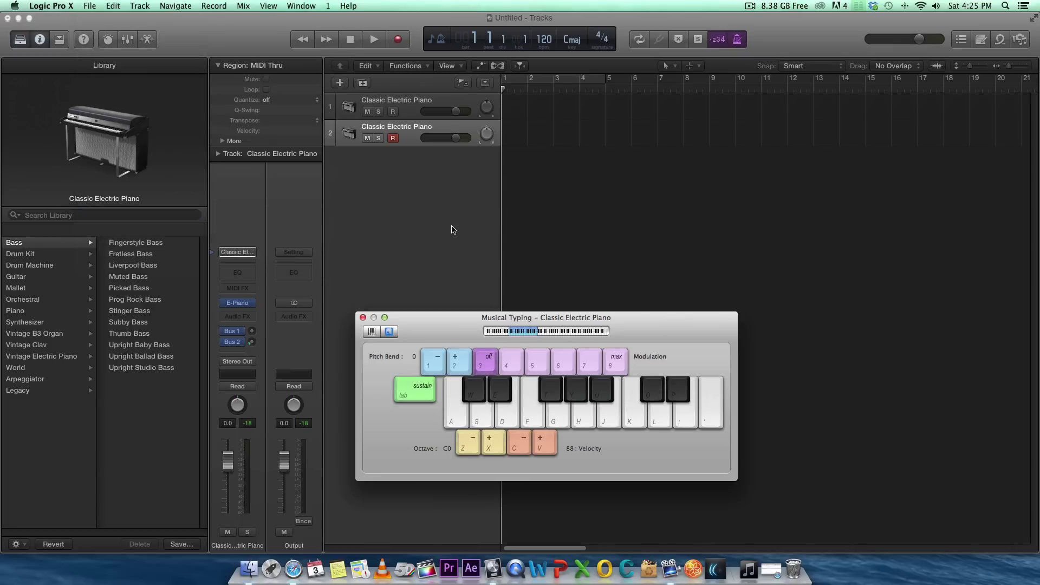
pyautogui.click(89, 5)
pyautogui.moveTo(125, 212)
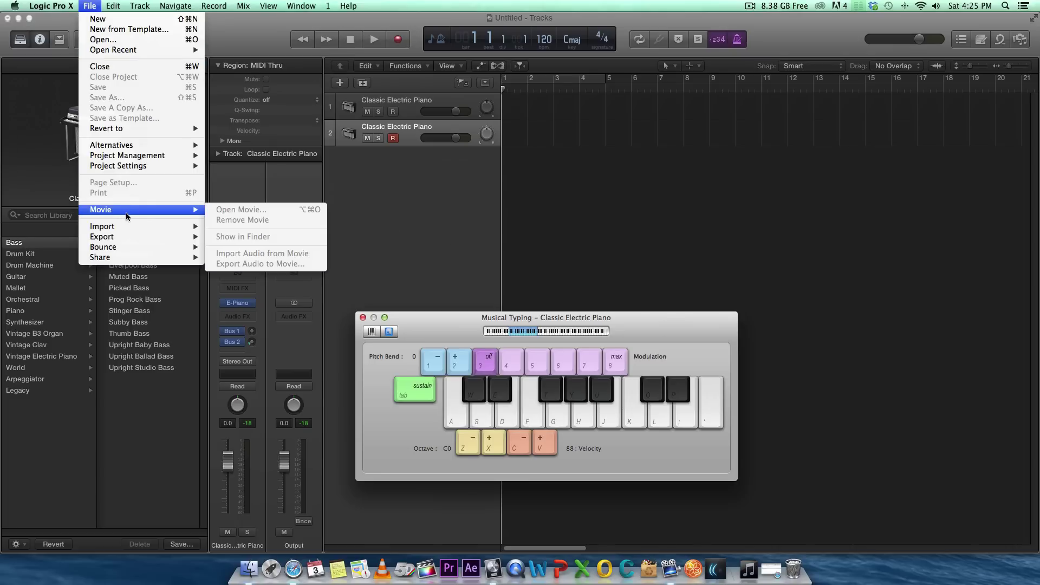
pyautogui.click(263, 211)
pyautogui.click(398, 97)
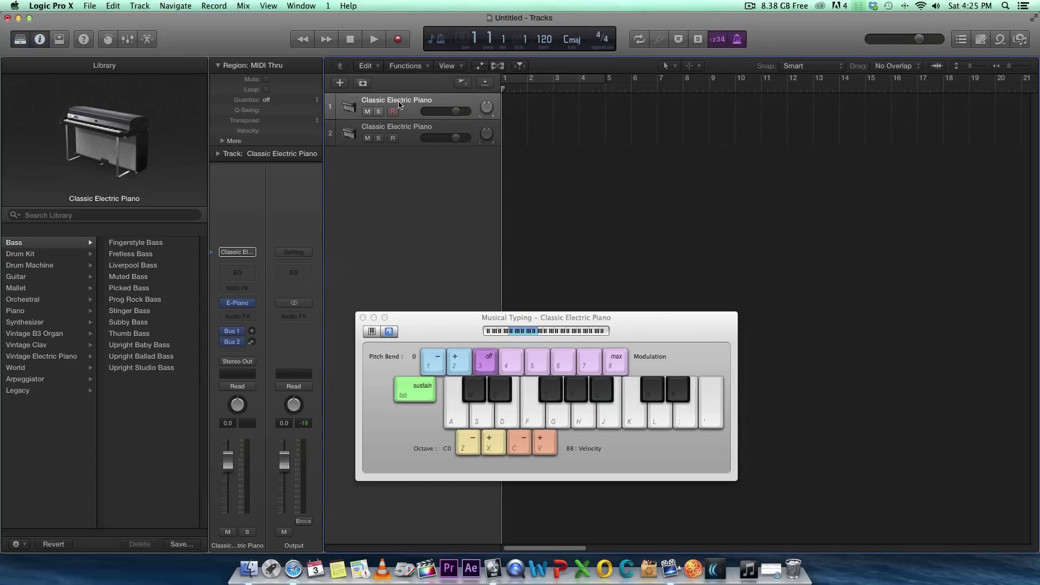
# Step: Open Trailer_Tut-1.mov from the Desktop via File > Movie > Open Movie
pyautogui.click(90, 5)
pyautogui.moveTo(139, 211)
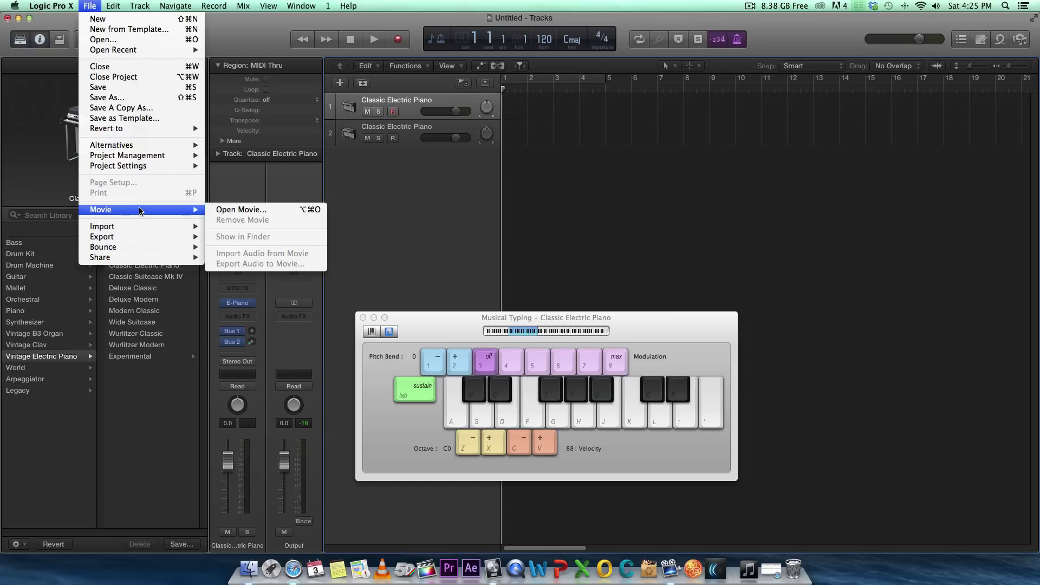
pyautogui.click(222, 211)
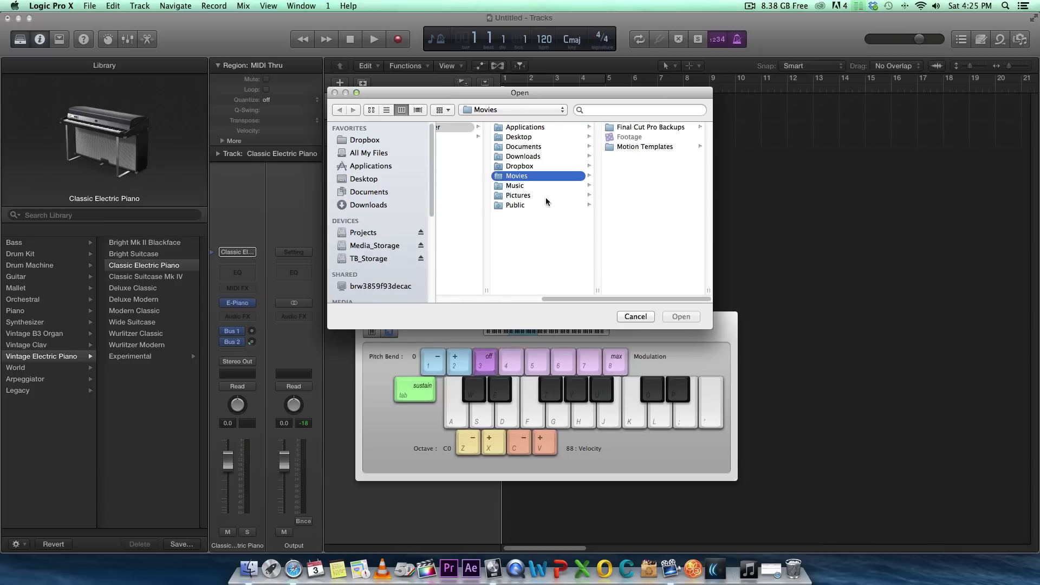
pyautogui.click(370, 180)
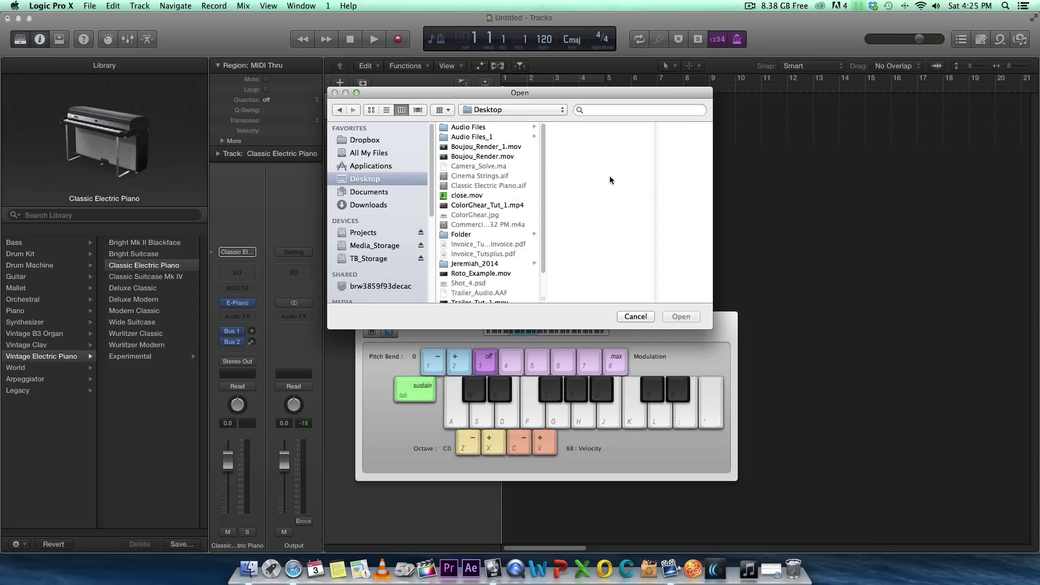
pyautogui.scroll(-2, 536, 217)
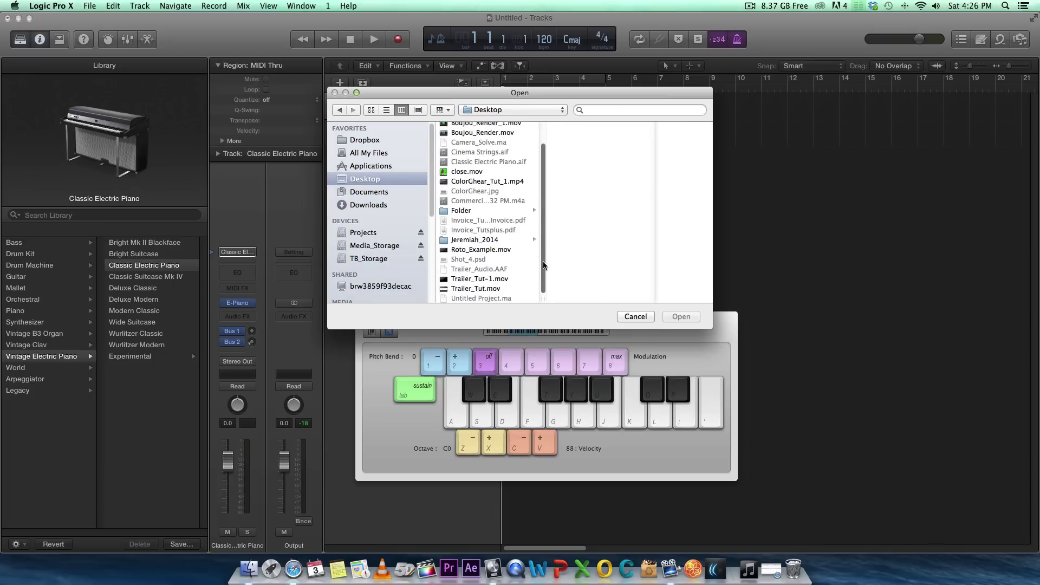
pyautogui.click(490, 279)
pyautogui.click(675, 317)
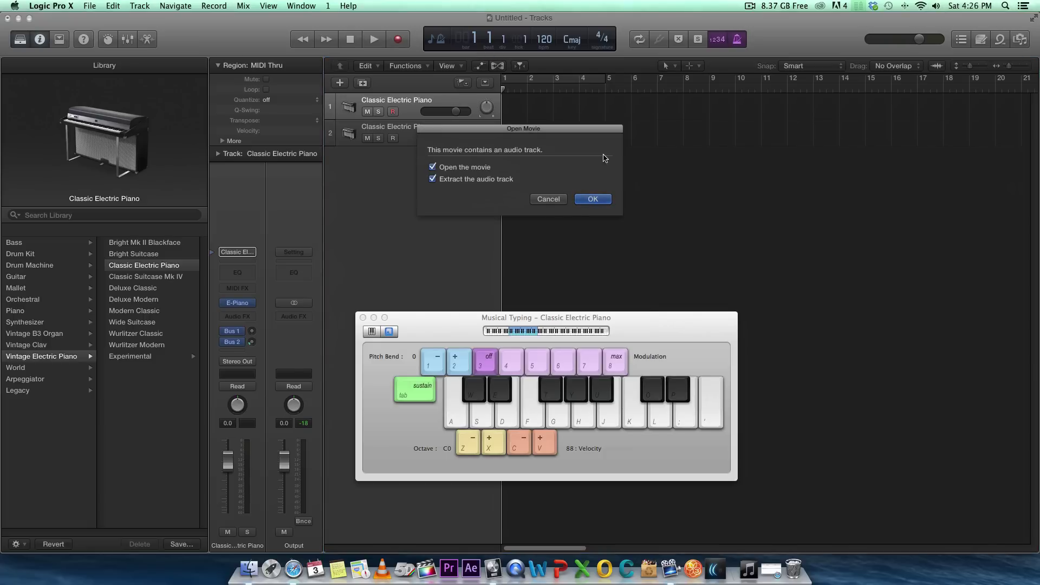
# Step: Confirm opening the movie with audio extraction, then shrink the movie window into a bottom-right preview
pyautogui.click(593, 200)
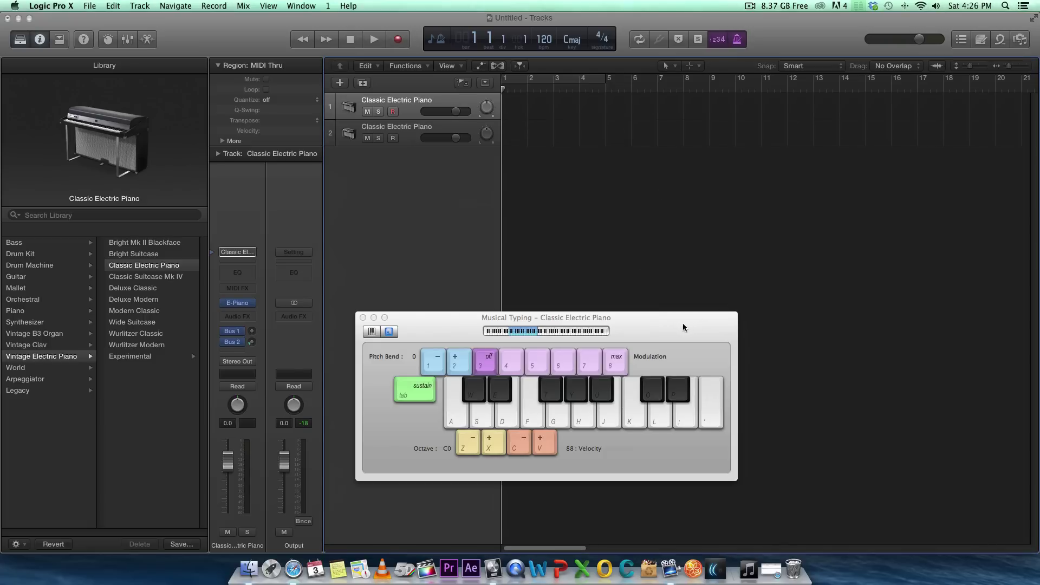
pyautogui.moveTo(682, 323); pyautogui.dragTo(639, 298)
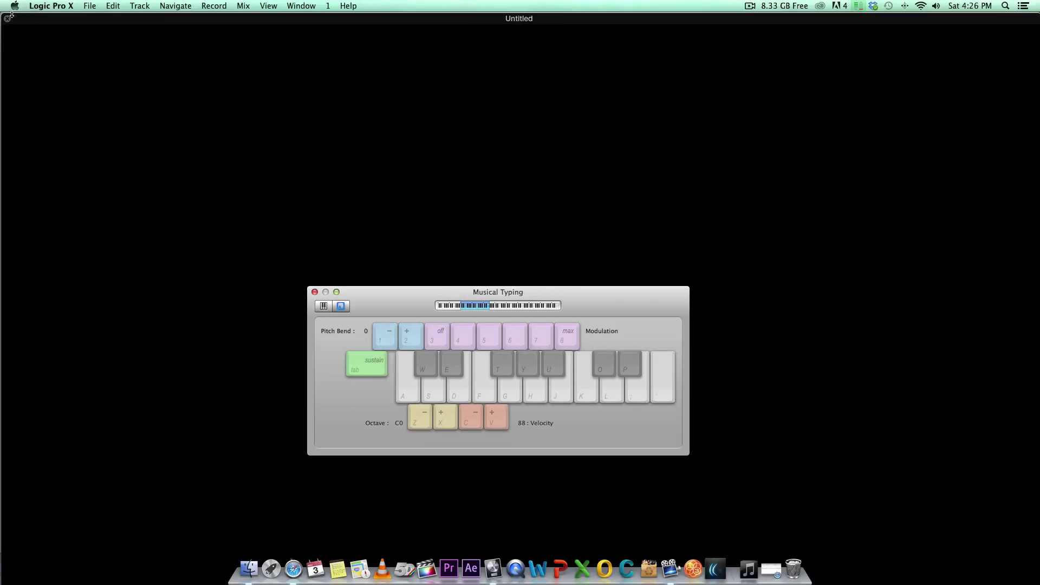
pyautogui.moveTo(4, 13); pyautogui.dragTo(746, 259)
pyautogui.moveTo(1012, 445); pyautogui.dragTo(1004, 386)
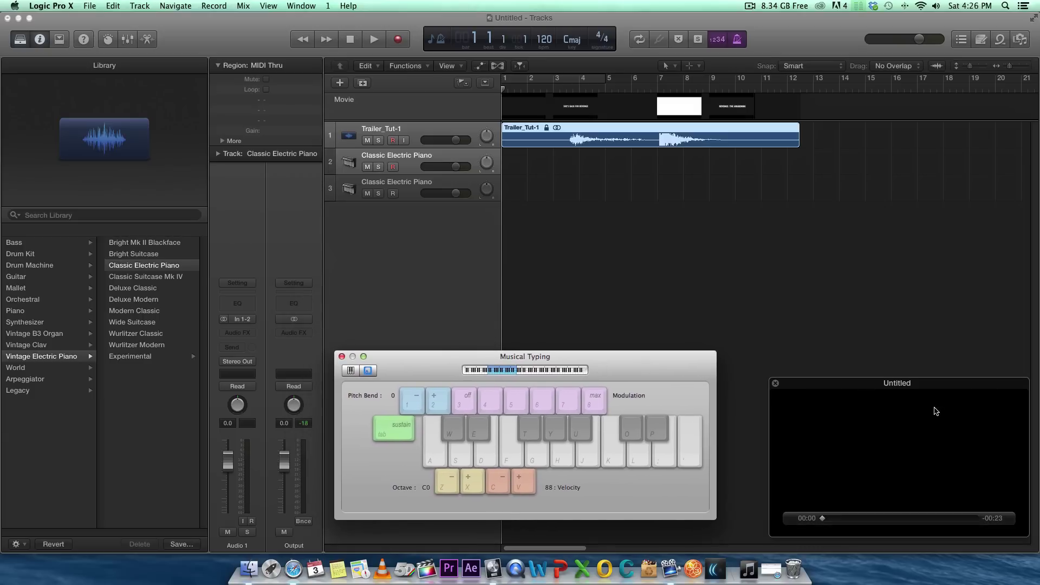
# Step: Load Orchestral > Strings > Cinema Strings onto track 2 and test a few notes
pyautogui.click(434, 228)
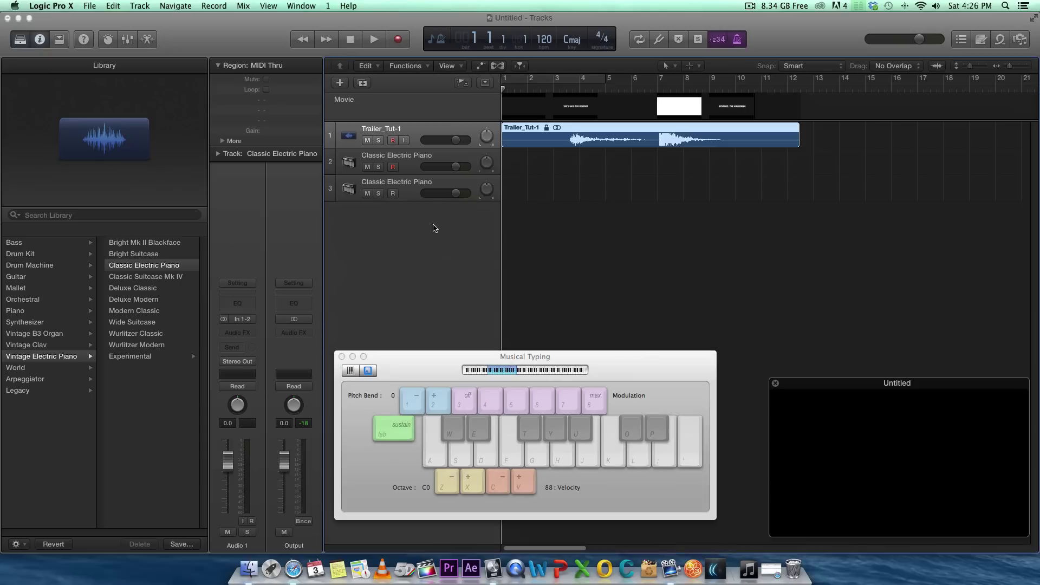
pyautogui.click(410, 168)
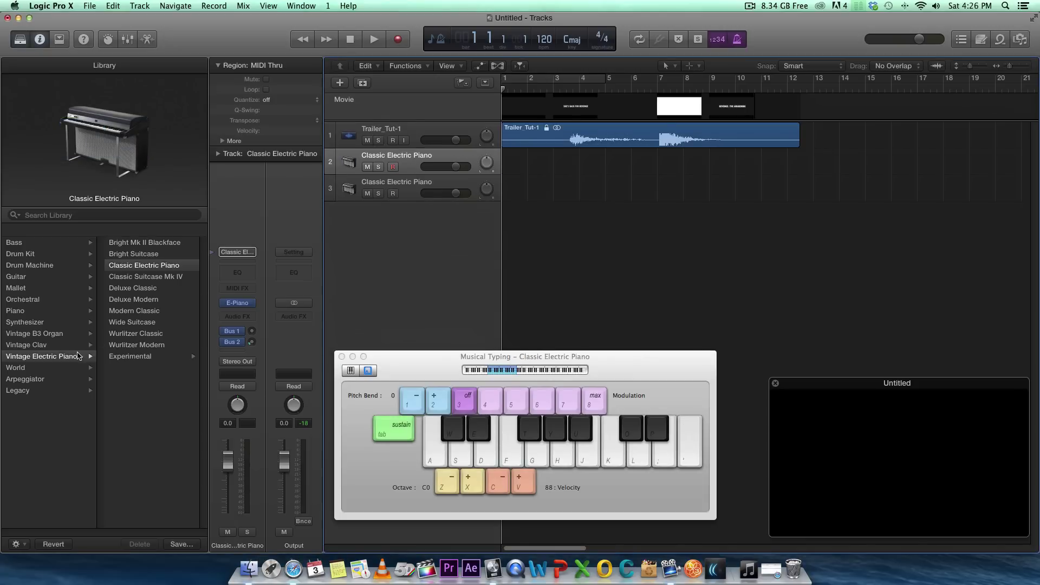
pyautogui.click(65, 299)
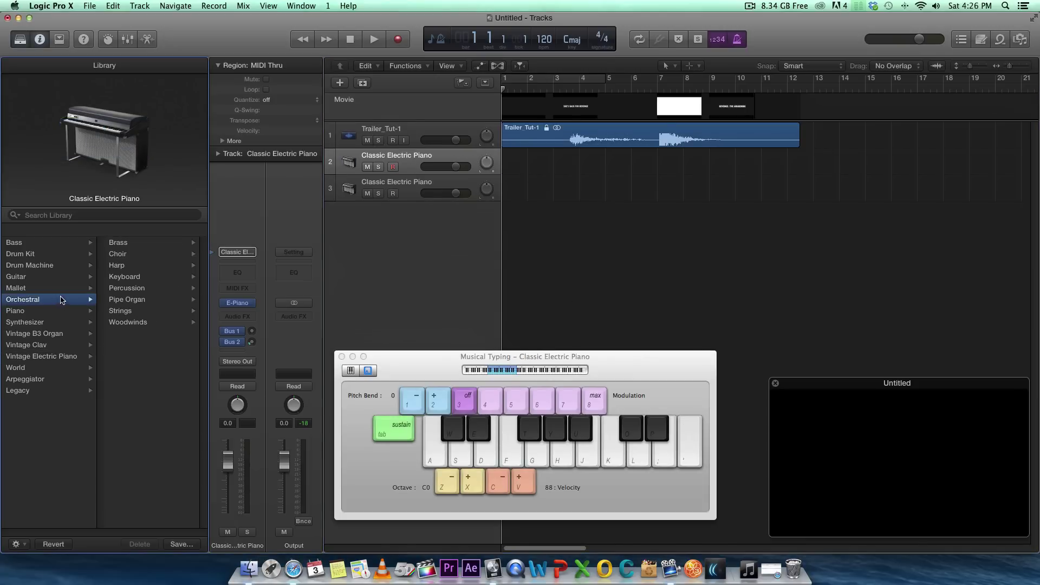
pyautogui.click(162, 312)
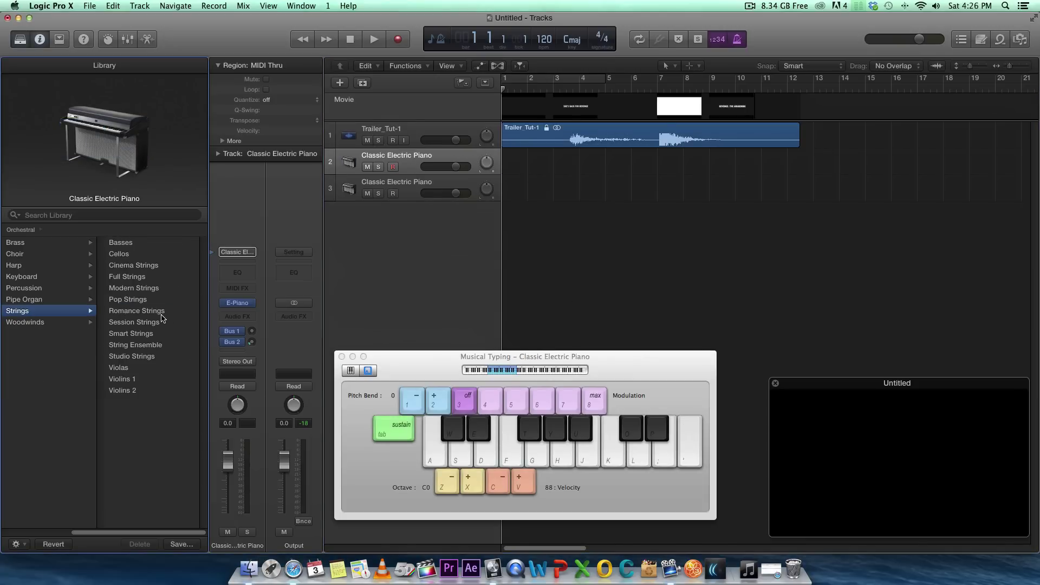
pyautogui.click(161, 265)
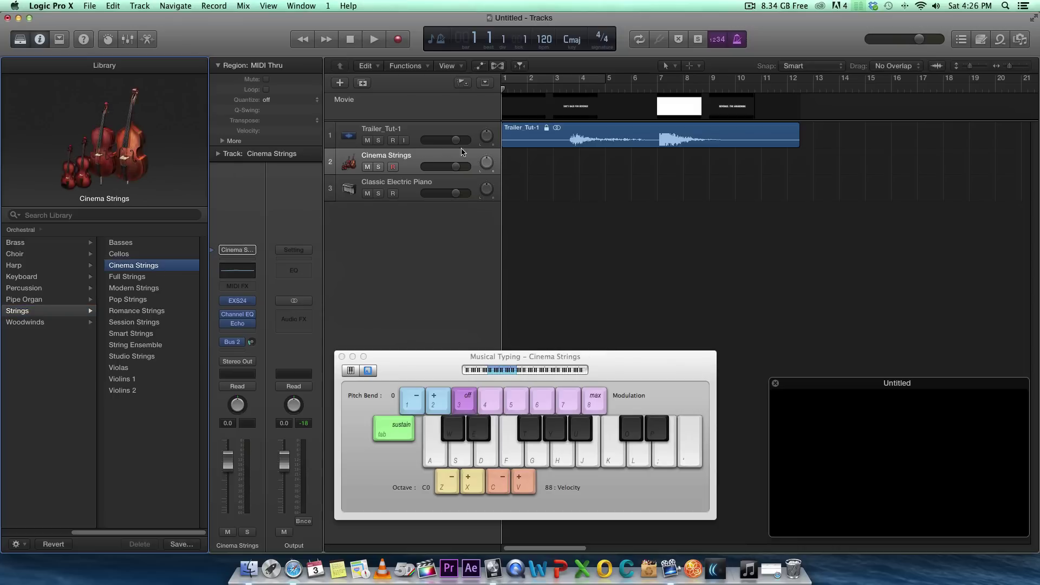
pyautogui.press('k')
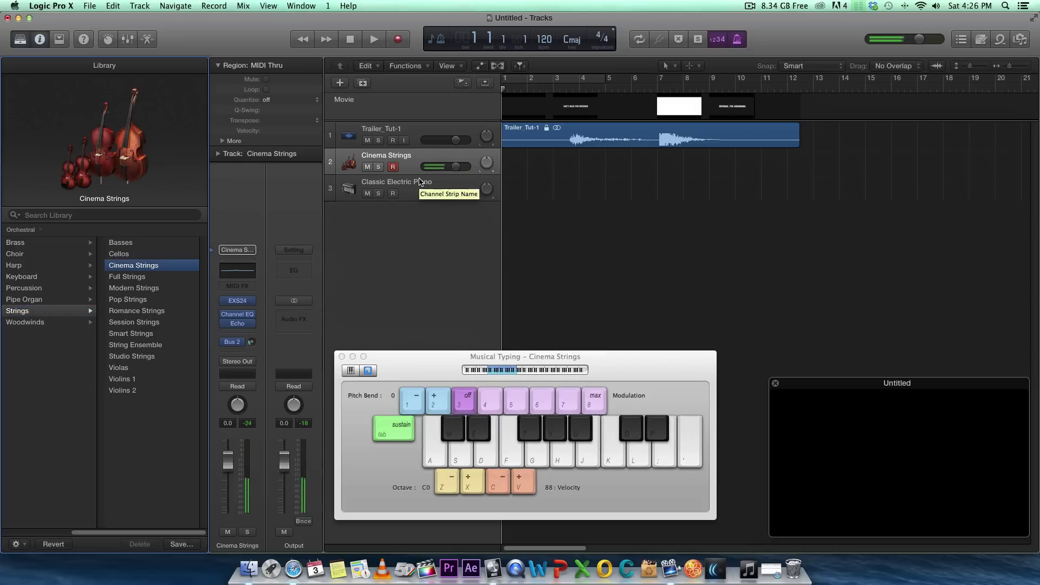
pyautogui.press('f')
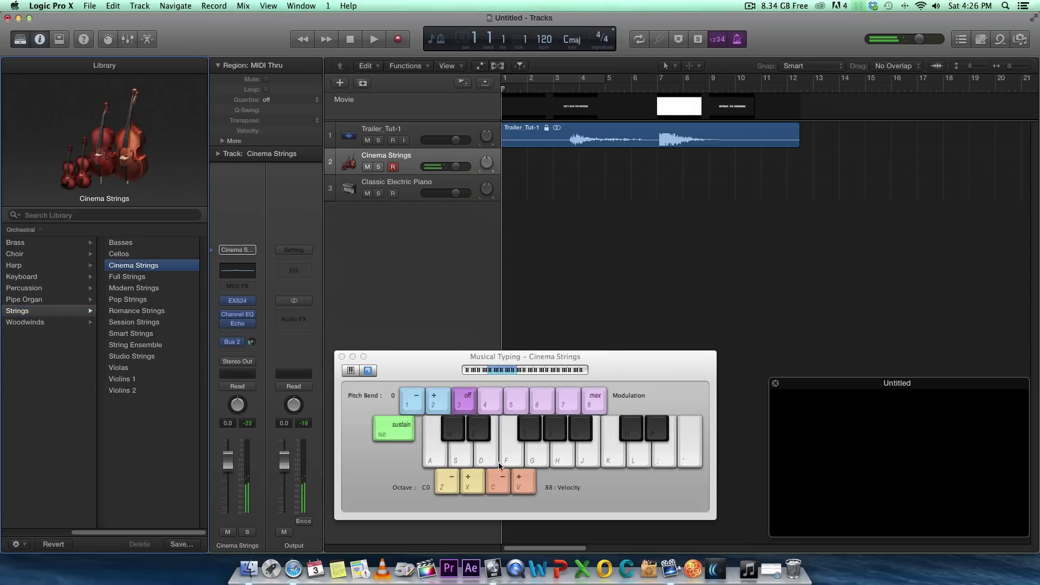
# Step: Lower the playing velocity through 48 and 38 to 33, testing the strings along the way
pyautogui.click(500, 489)
pyautogui.click(500, 489)
pyautogui.click(500, 488)
pyautogui.press('s')
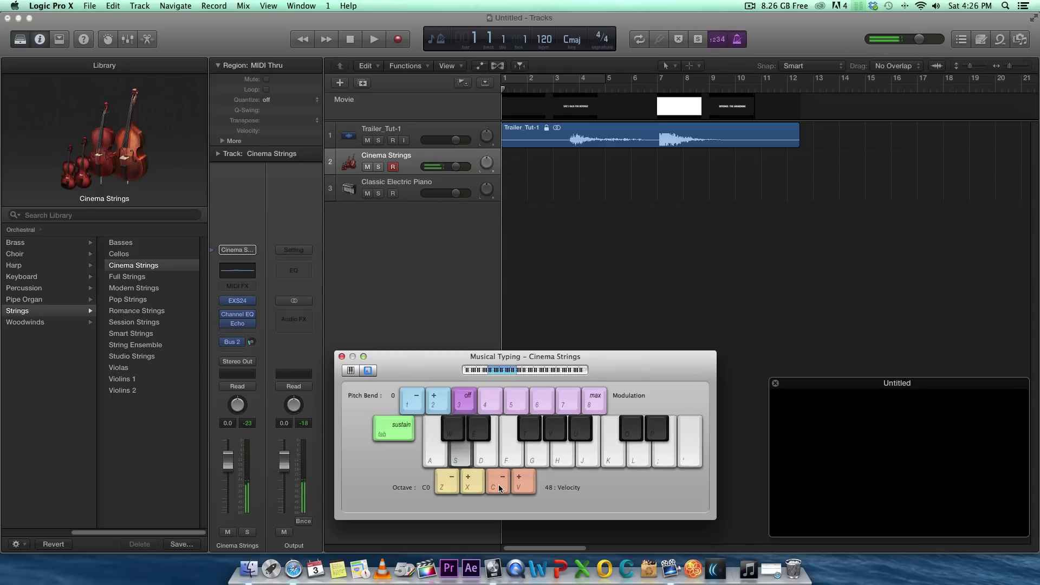
pyautogui.click(499, 489)
pyautogui.press('s')
pyautogui.press('a')
pyautogui.click(499, 489)
pyautogui.press('s')
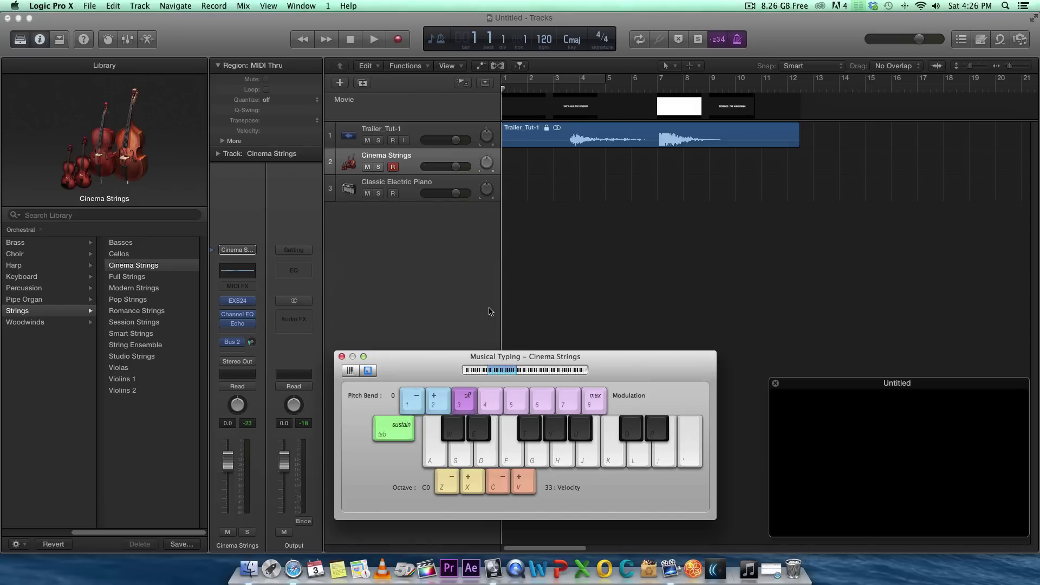
# Step: Record a held Cinema Strings note on track 2, stopping around bar 11
pyautogui.click(399, 41)
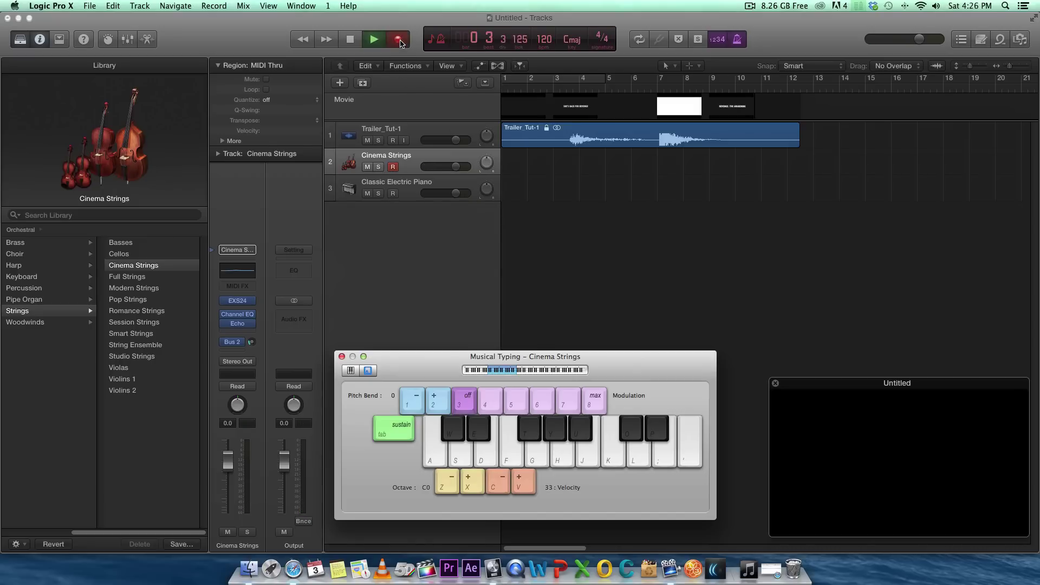
pyautogui.press('s')
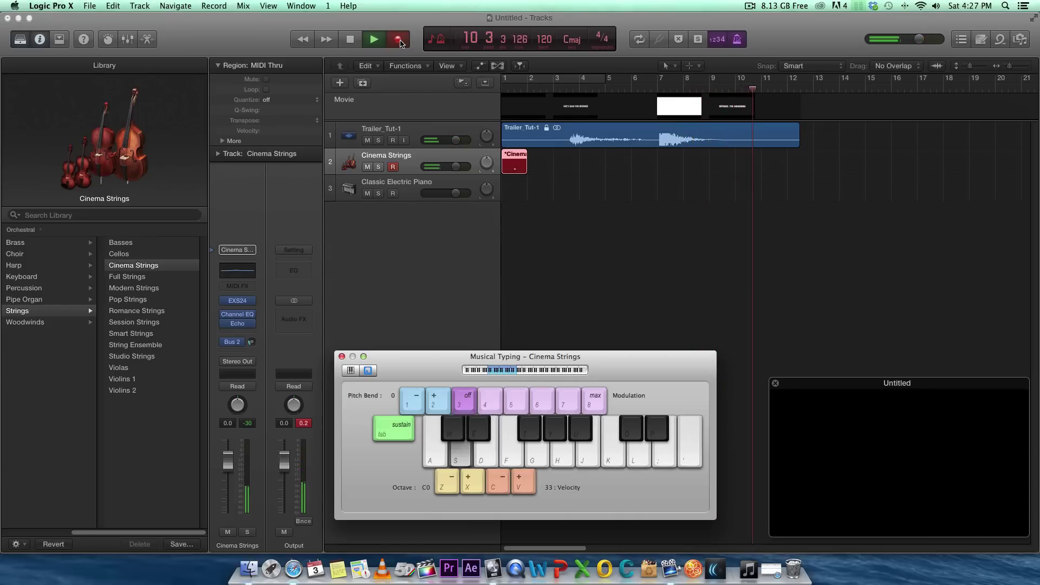
pyautogui.press('space')
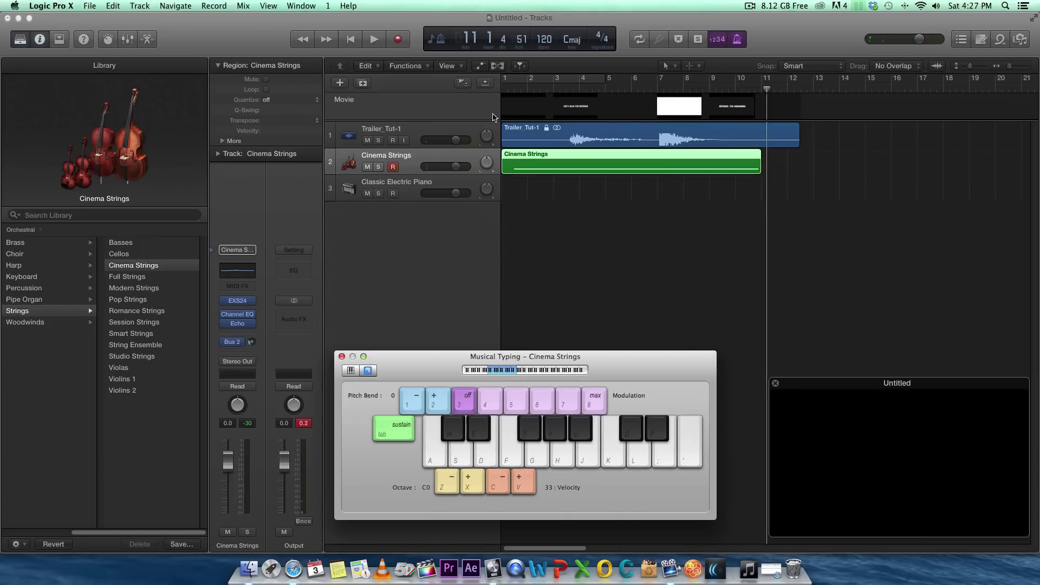
# Step: Play back the Cinema Strings take with the trailer from near the start
pyautogui.moveTo(520, 94); pyautogui.dragTo(506, 88)
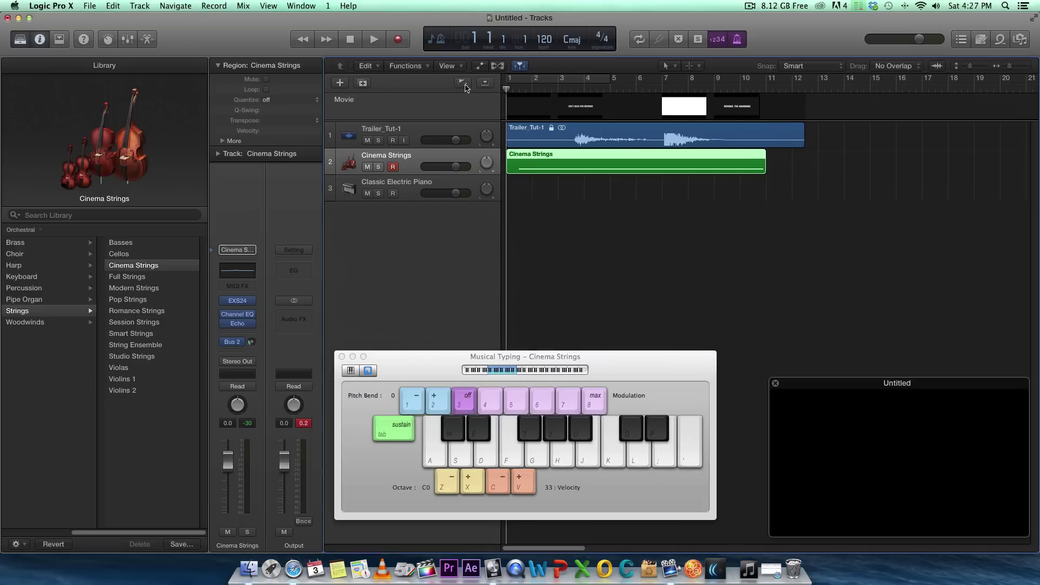
pyautogui.click(375, 43)
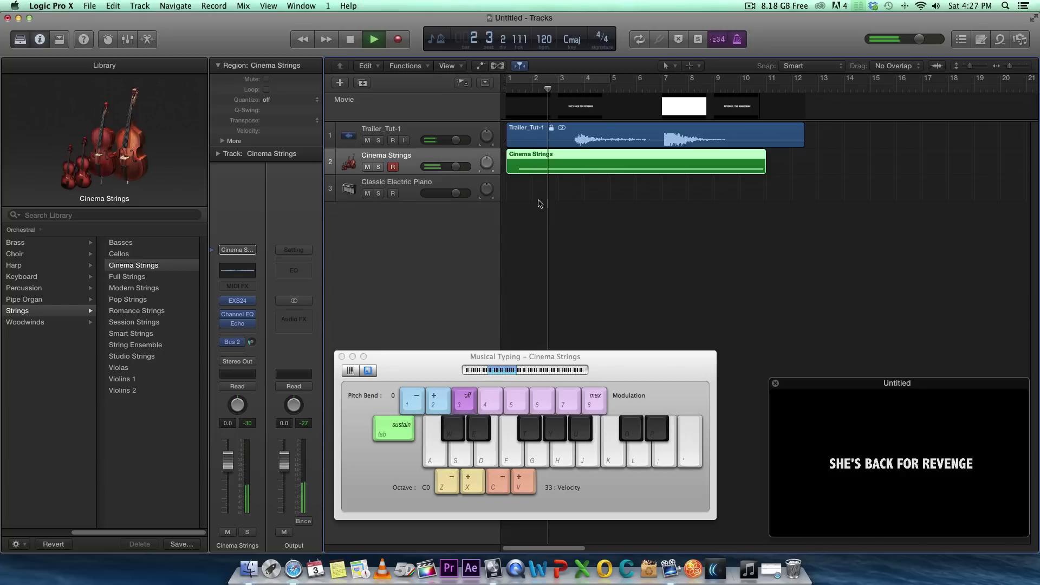
pyautogui.press('space')
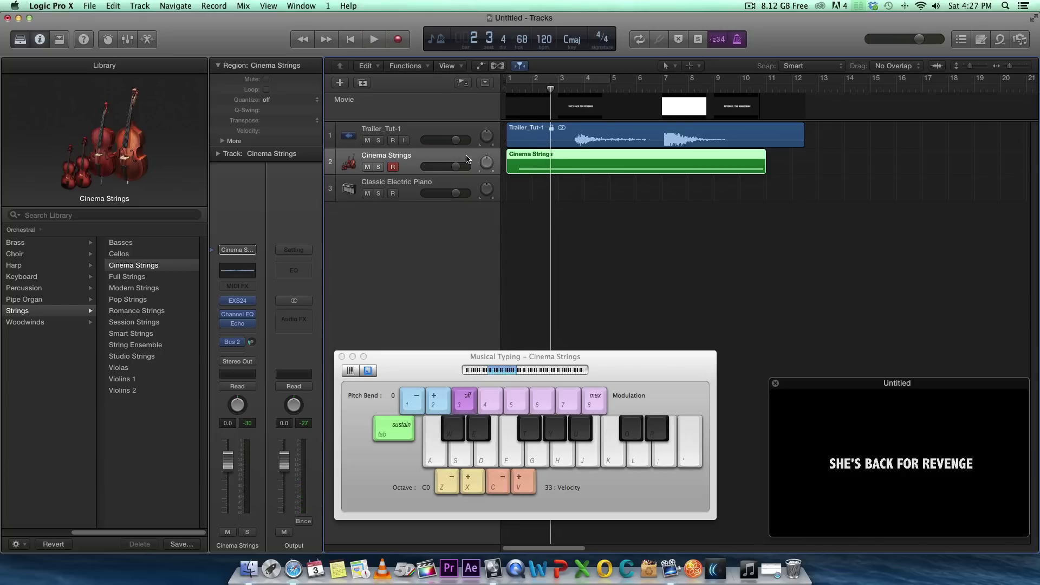
# Step: Delete the Cinema Strings region from track 2 and return the playhead to the start
pyautogui.click(526, 202)
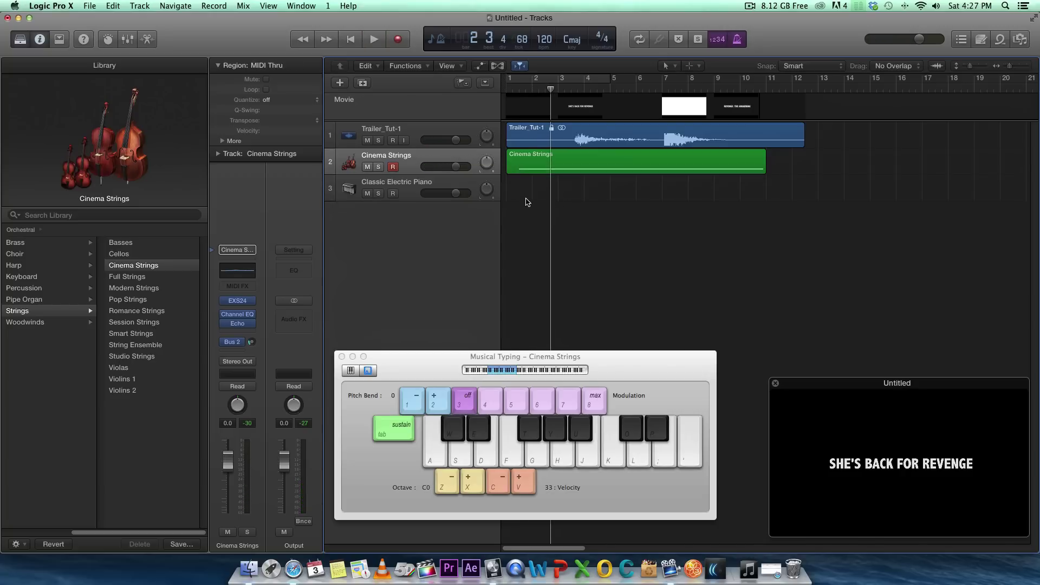
pyautogui.click(530, 165)
pyautogui.press('Delete')
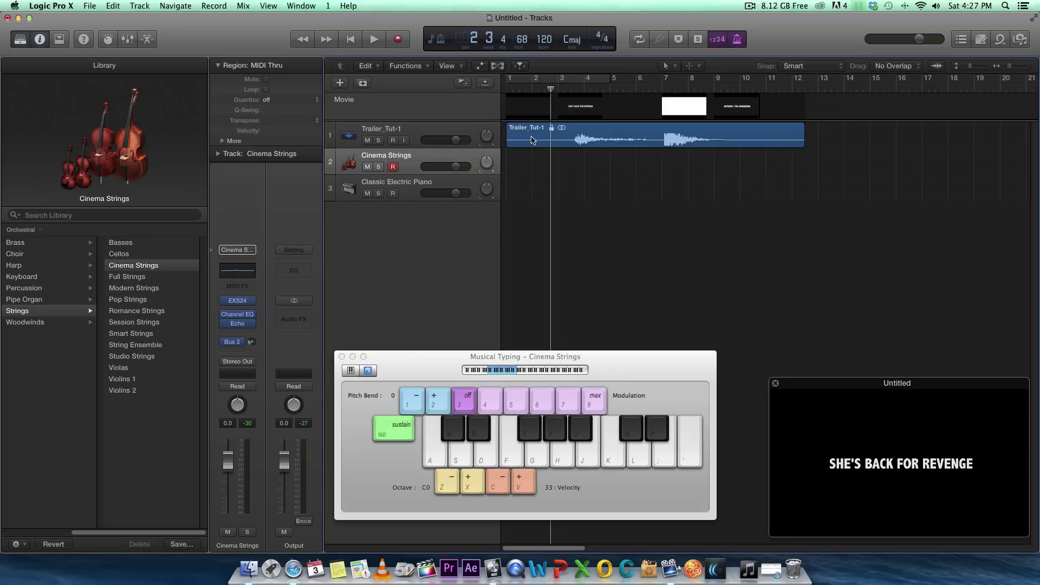
pyautogui.press('Return')
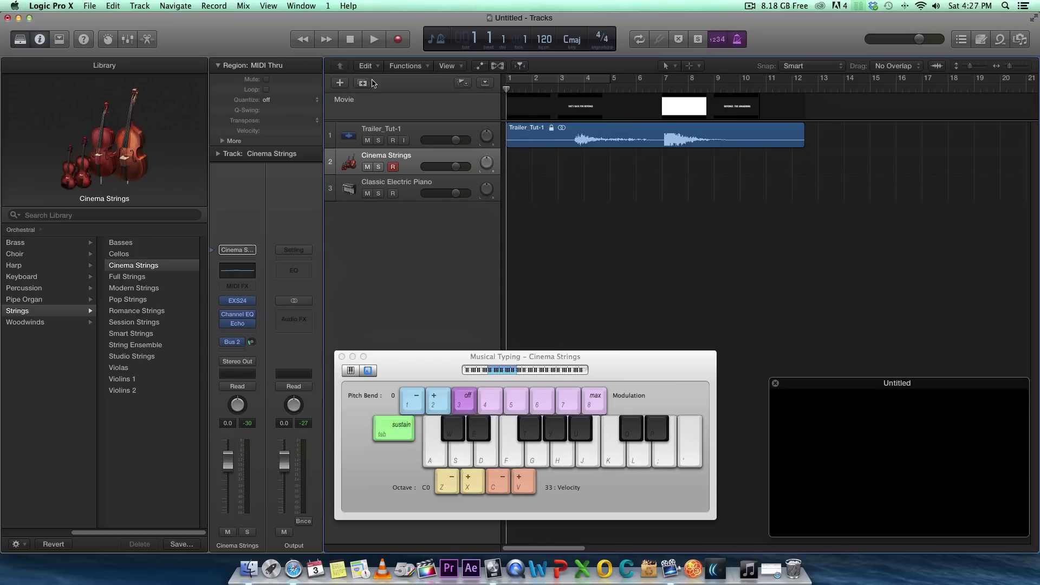
# Step: Rehearse string notes on Musical Typing during trailer playback
pyautogui.click(372, 47)
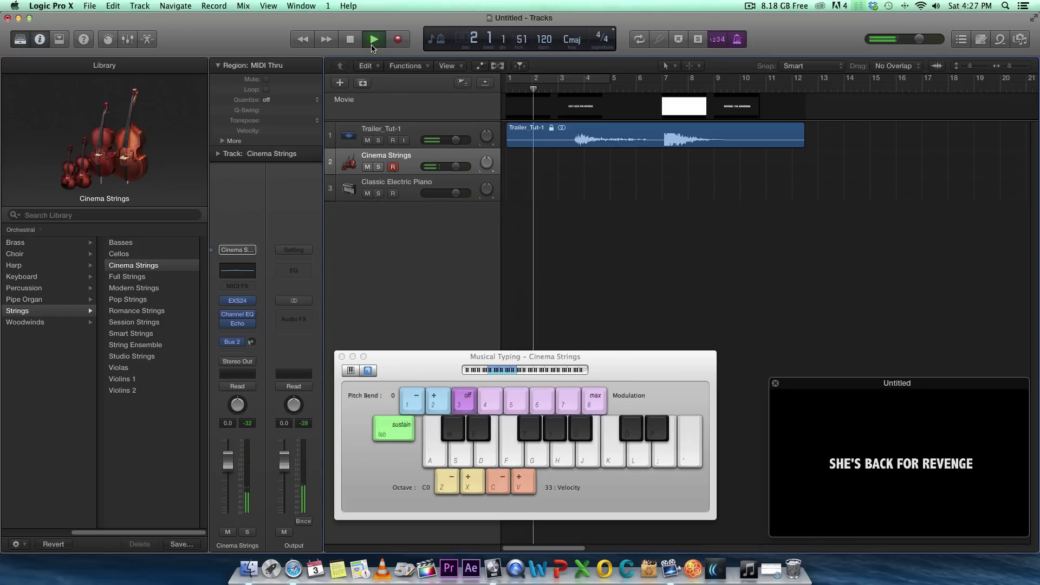
pyautogui.press('g')
pyautogui.press('d')
pyautogui.press('g')
pyautogui.press('f')
pyautogui.press('s')
pyautogui.press('d')
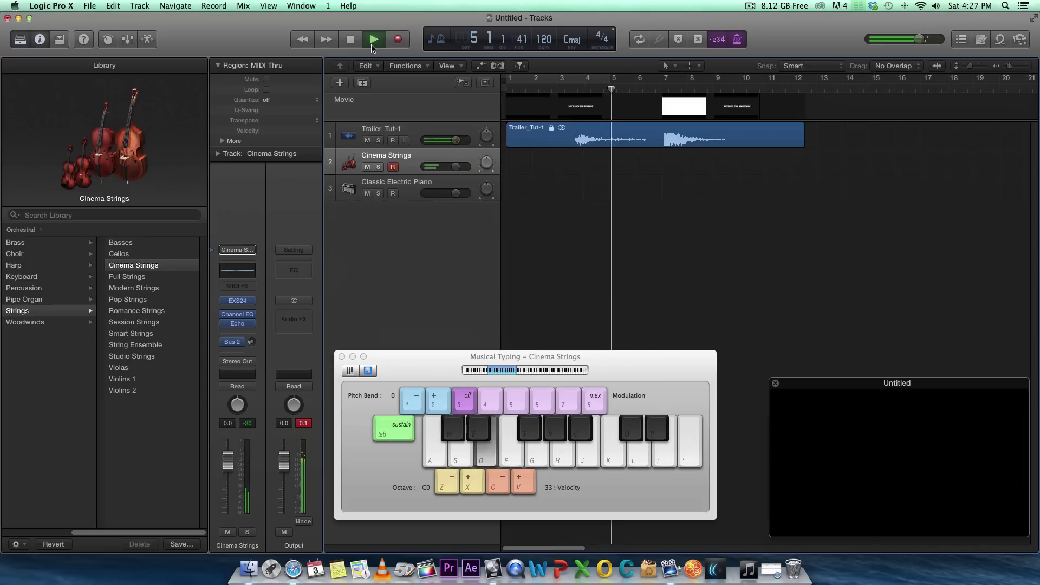
pyautogui.press('d')
pyautogui.press('s')
pyautogui.press('h')
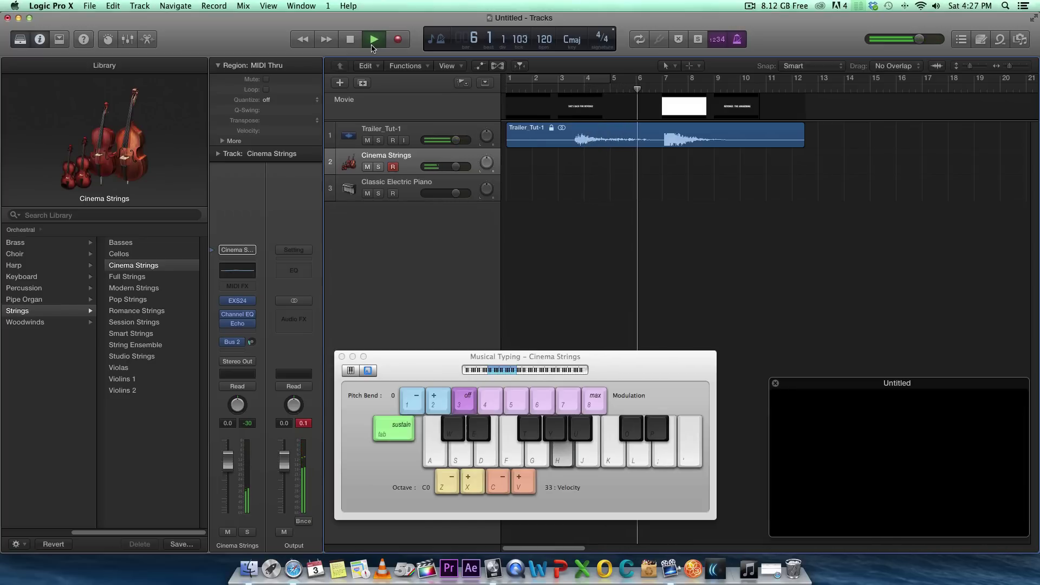
pyautogui.press('space')
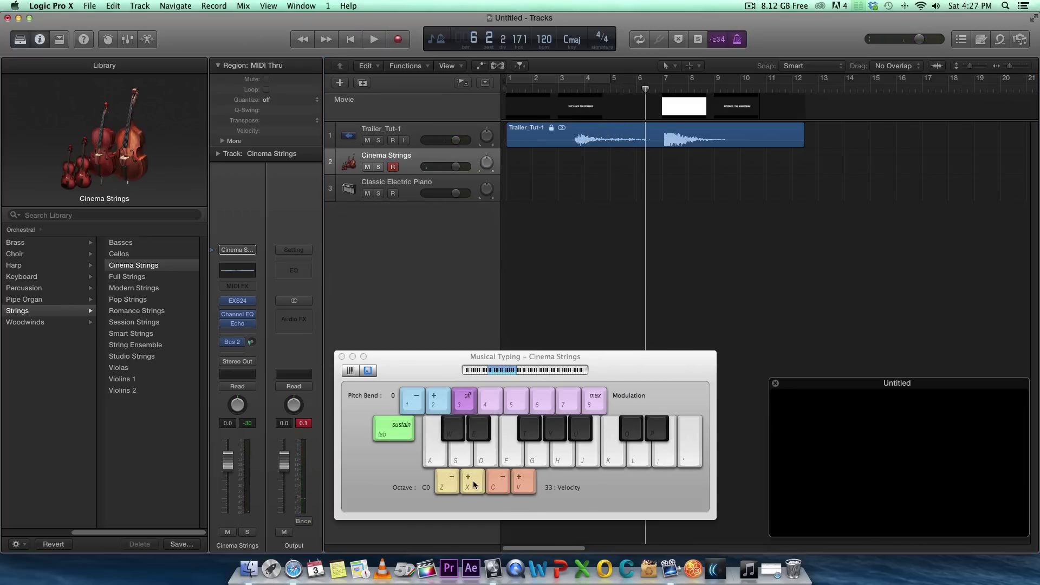
# Step: Shift the playing range to octave C2, try notes there, and return to the start
pyautogui.click(473, 481)
pyautogui.click(473, 481)
pyautogui.press('d')
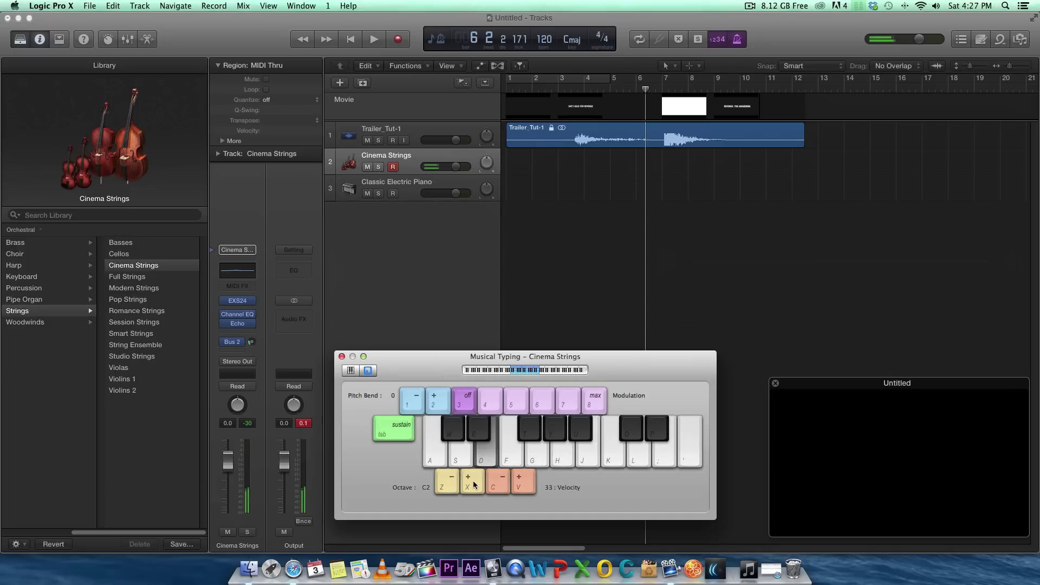
pyautogui.press('e')
pyautogui.press('w')
pyautogui.press('e')
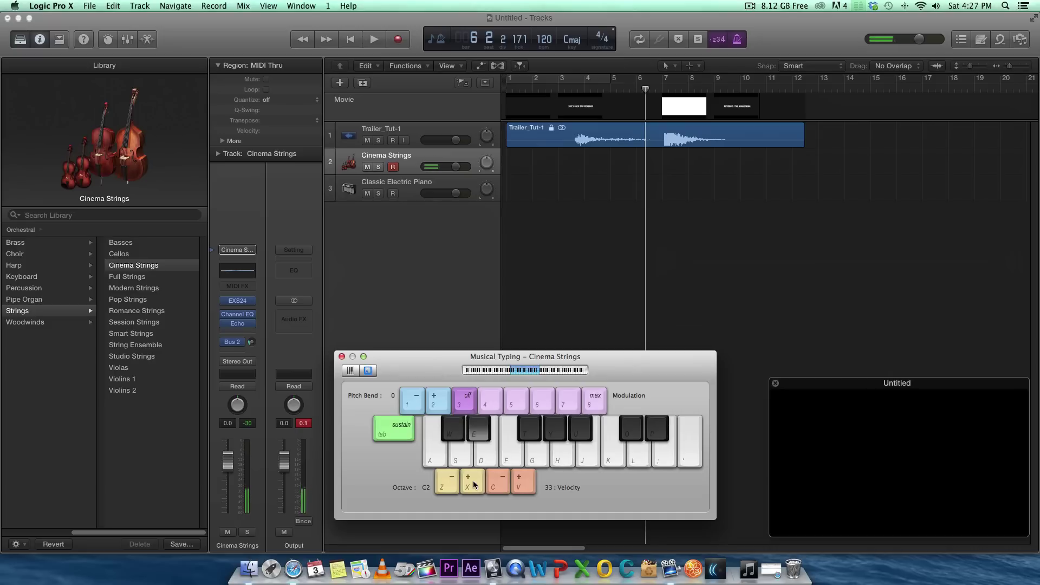
pyautogui.press('Return')
# Step: Record a Cinema Strings take on track 2 holding D then E, stopping near bar 5
pyautogui.click(397, 39)
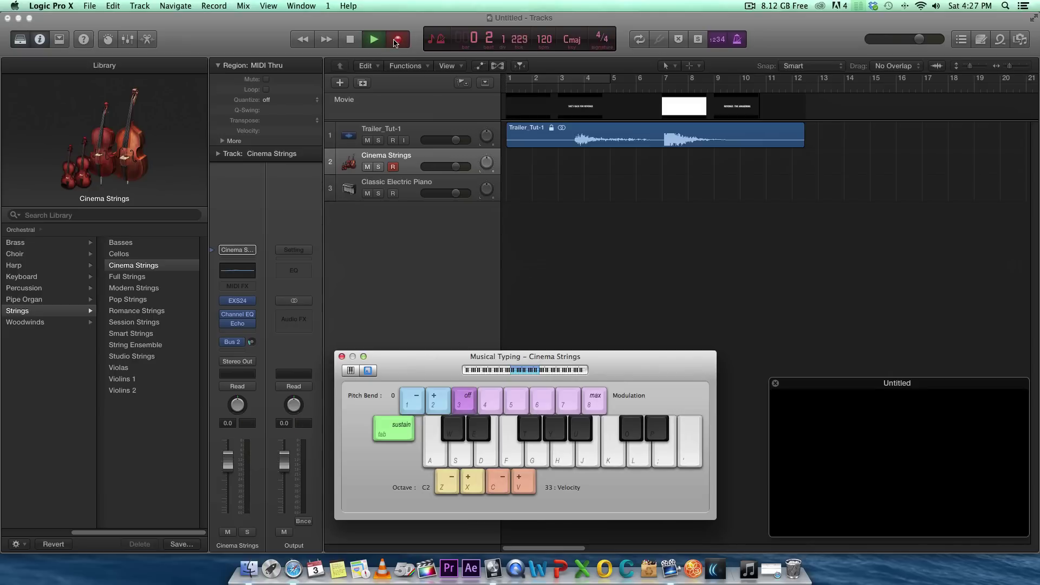
pyautogui.press('d')
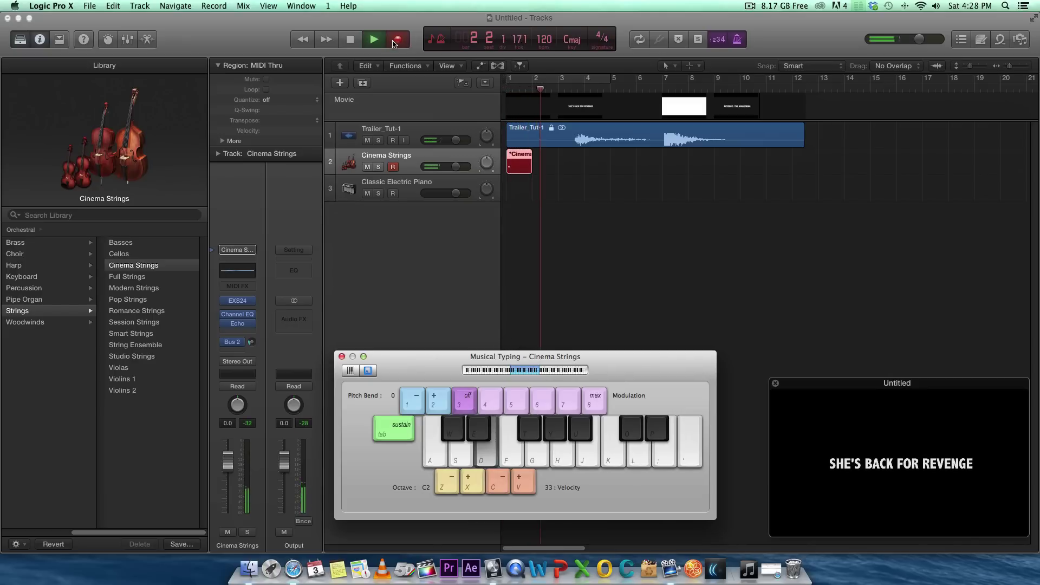
pyautogui.press('e')
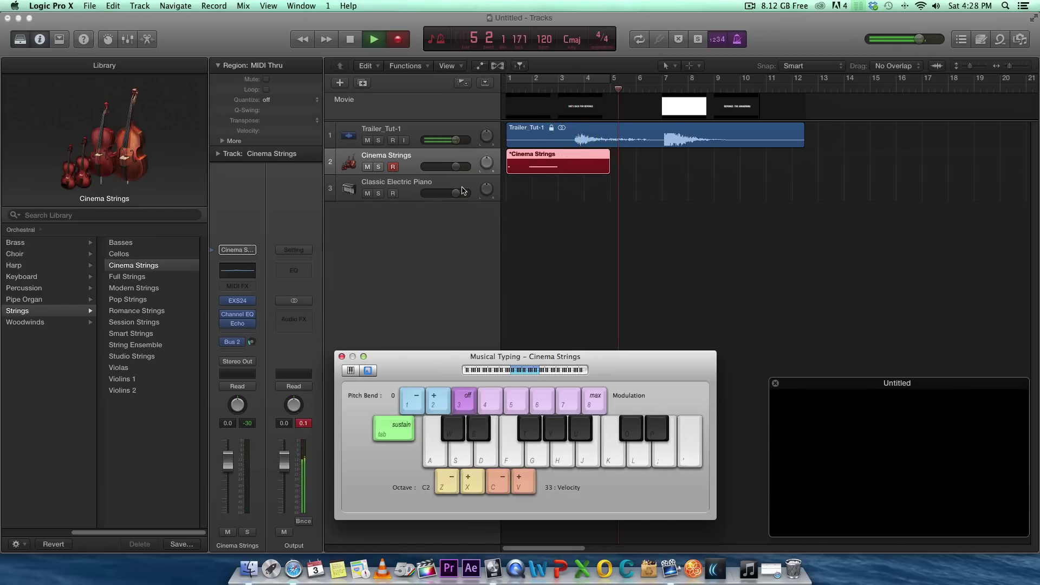
pyautogui.press('space')
# Step: Open the Cinema Strings region in the Piano Roll and move the keyboard and movie windows aside
pyautogui.doubleClick(557, 161)
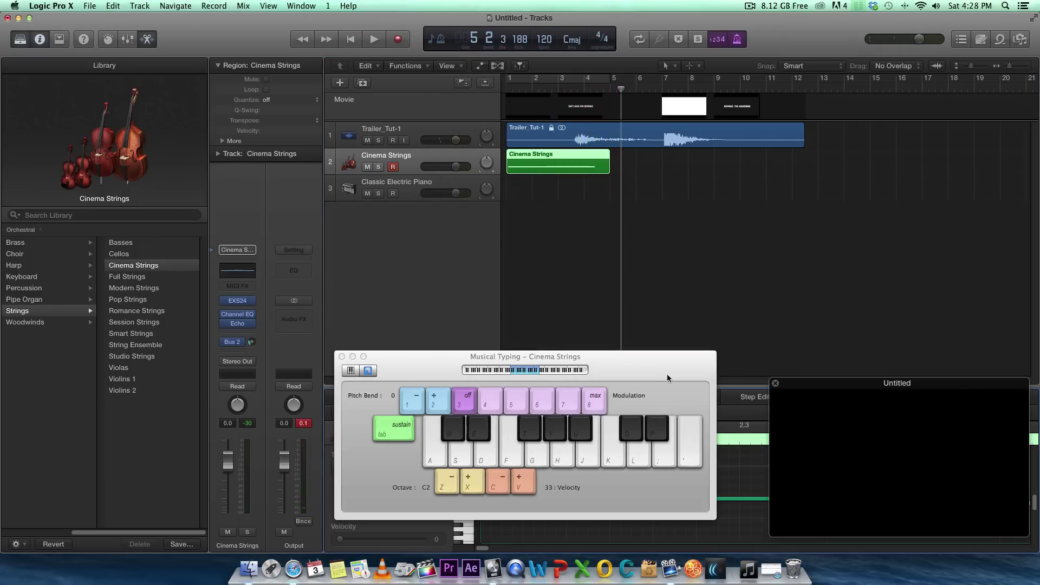
pyautogui.moveTo(665, 372); pyautogui.dragTo(433, 167)
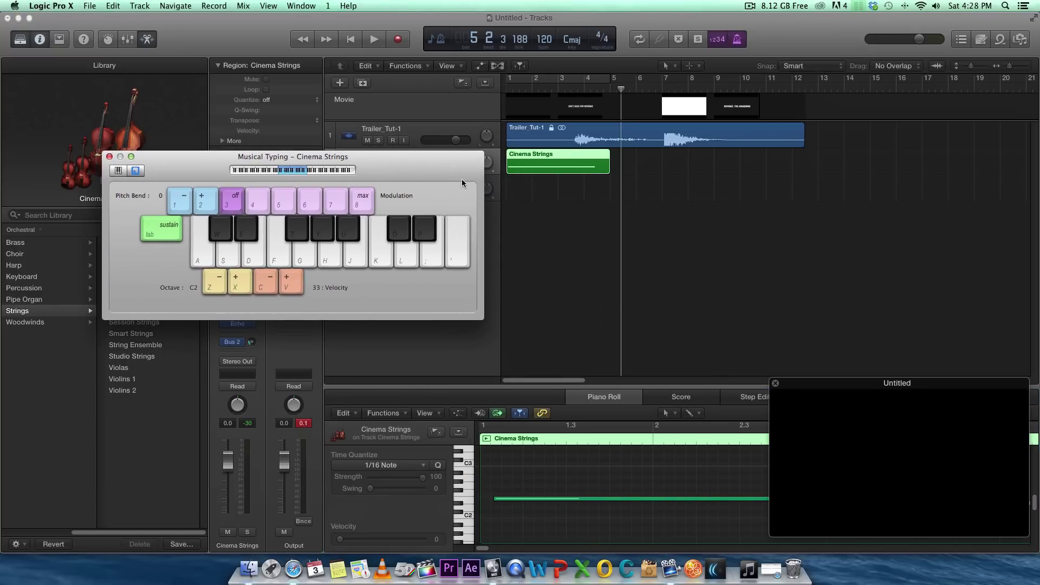
pyautogui.moveTo(461, 178); pyautogui.dragTo(422, 186)
pyautogui.moveTo(987, 388); pyautogui.dragTo(351, 388)
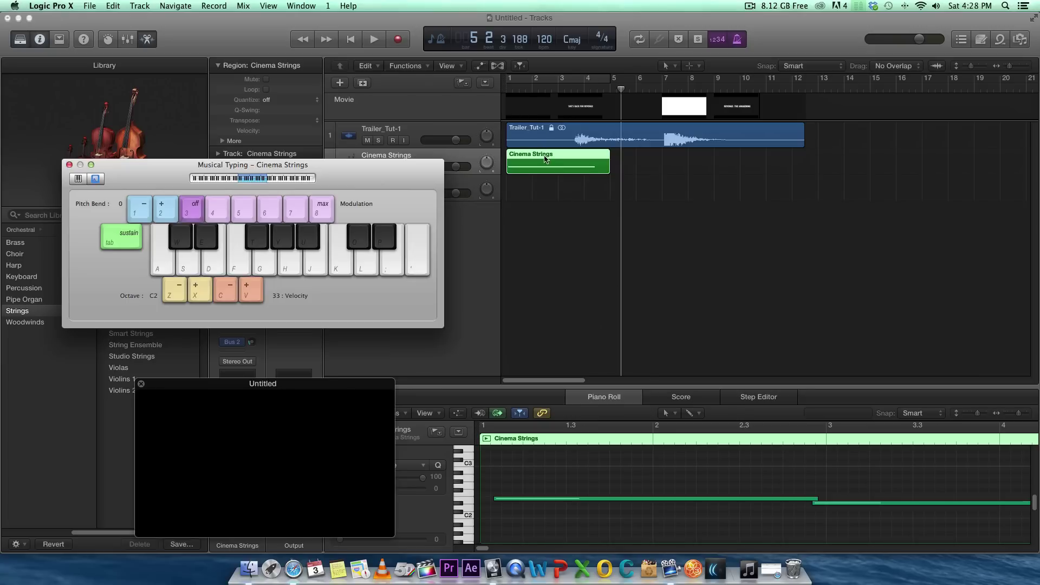
# Step: Extend the first E2 note's start back to bar 1 and move the playhead near bar 2
pyautogui.click(498, 499)
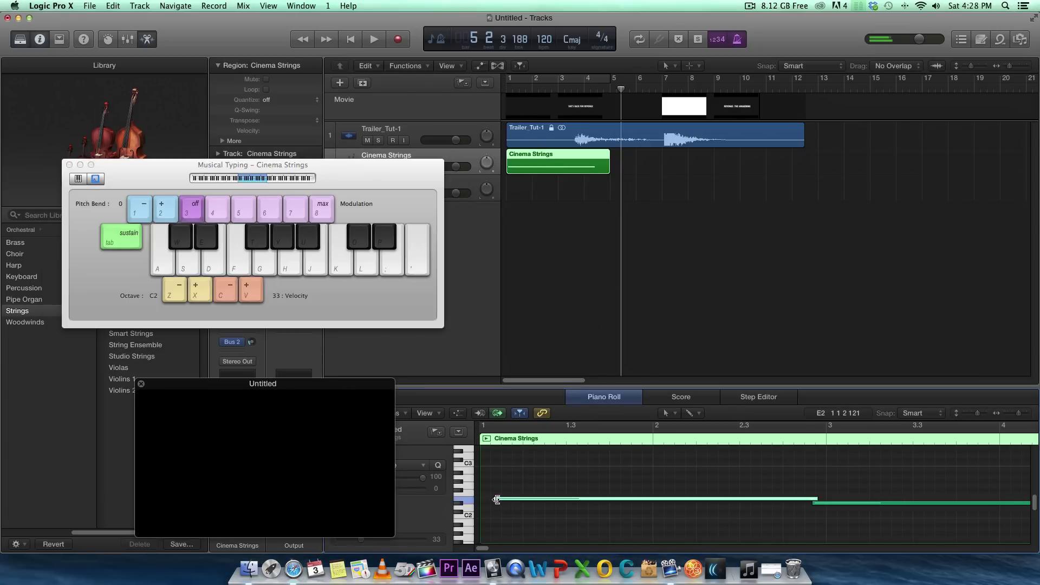
pyautogui.moveTo(497, 499); pyautogui.dragTo(484, 503)
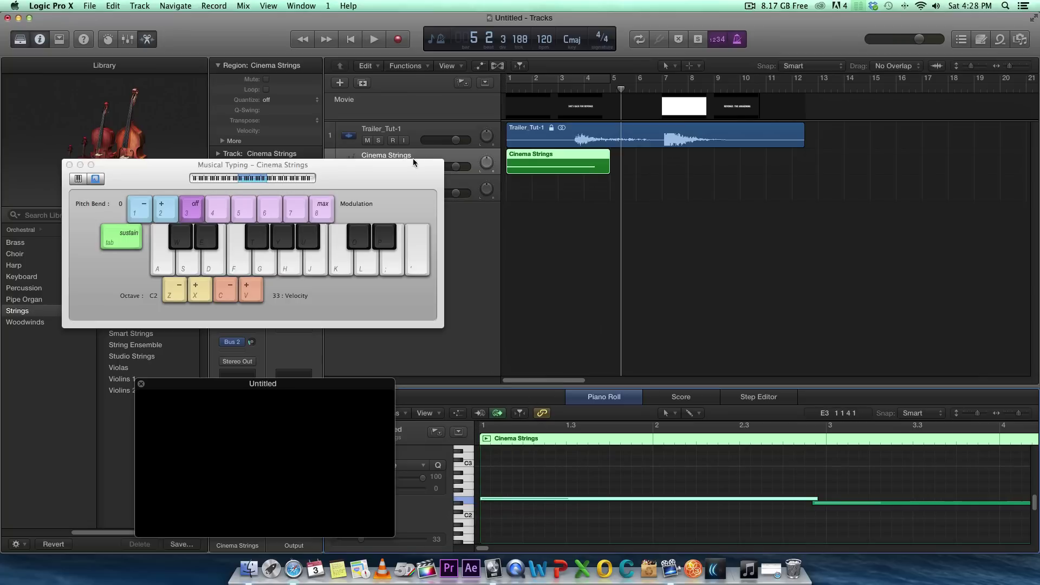
pyautogui.moveTo(411, 166); pyautogui.dragTo(311, 210)
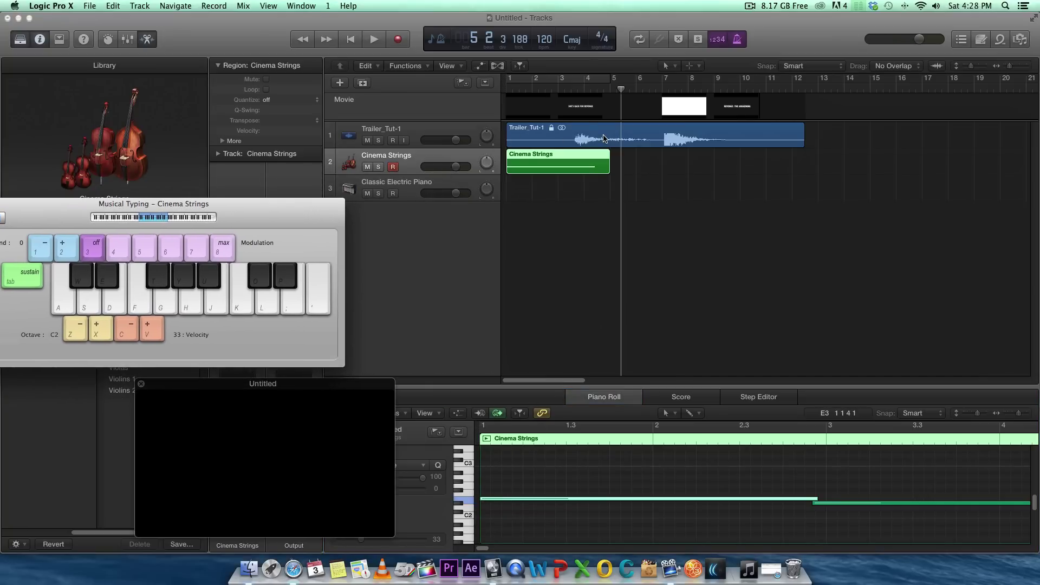
pyautogui.moveTo(579, 91); pyautogui.dragTo(489, 90)
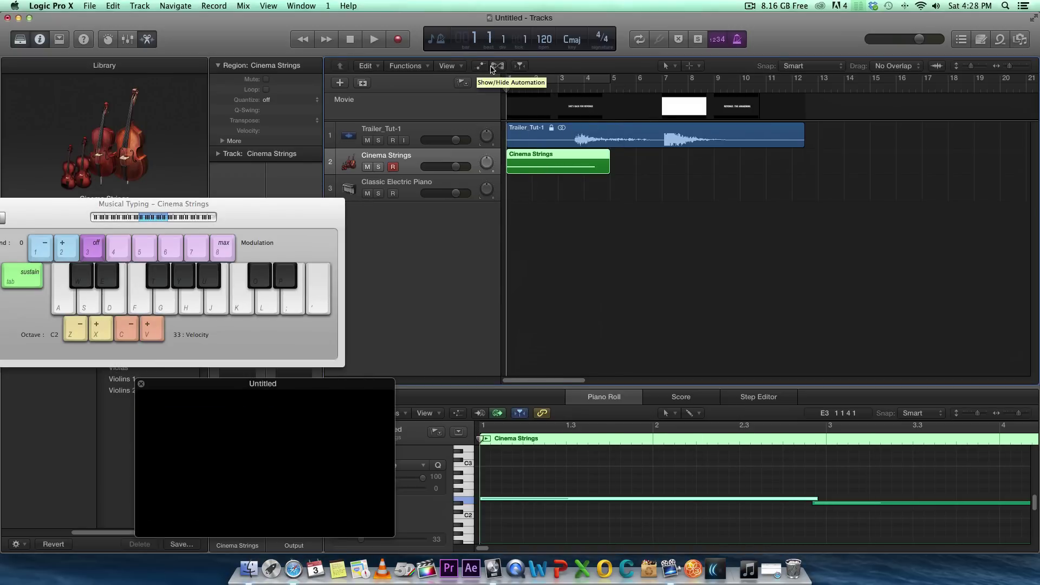
# Step: Turn on Cinema Strings volume automation and lower the bar 1 point so it starts quiet
pyautogui.click(480, 66)
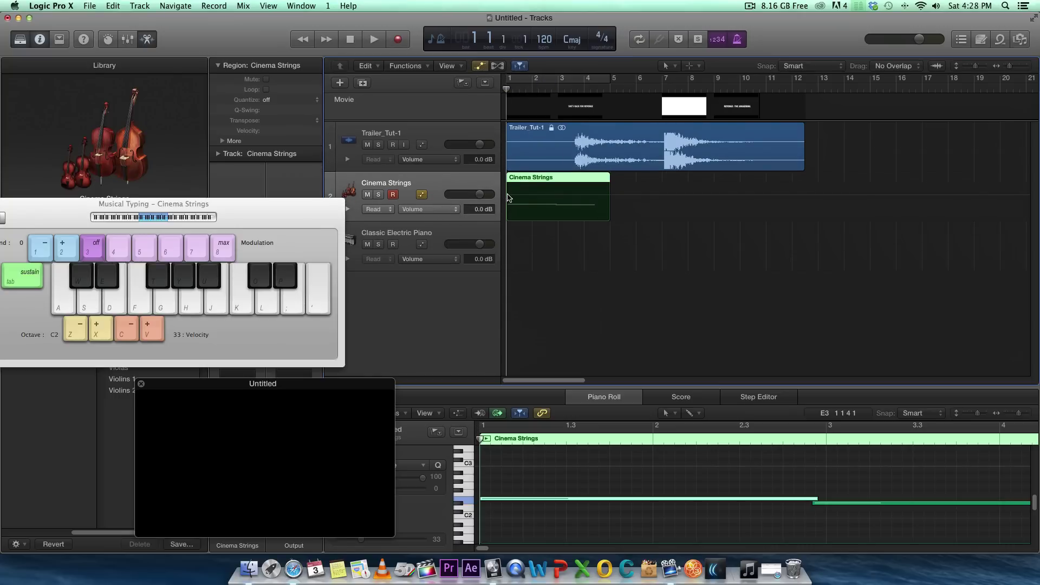
pyautogui.click(509, 198)
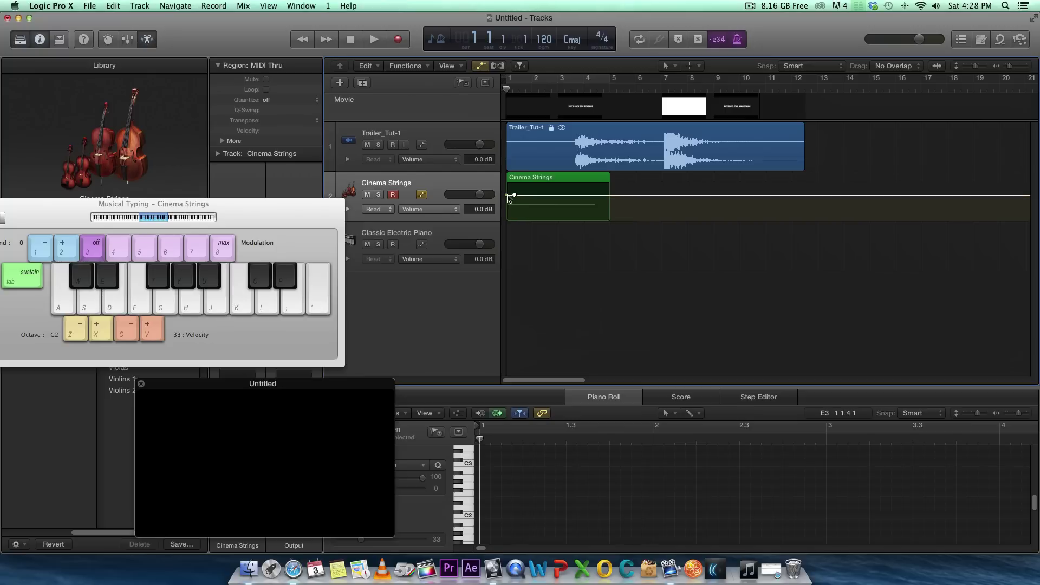
pyautogui.moveTo(508, 199); pyautogui.dragTo(506, 215)
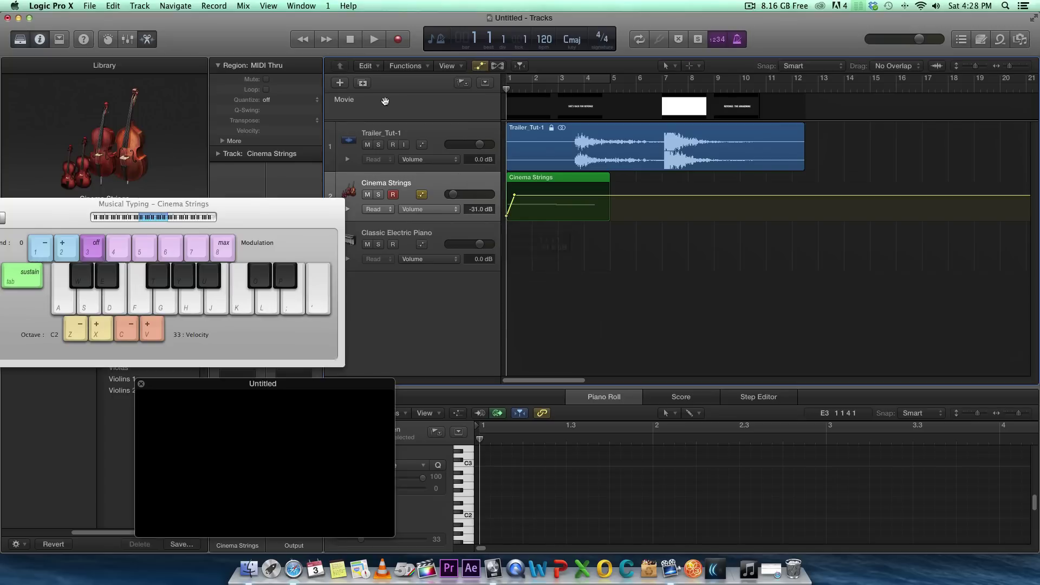
pyautogui.click(374, 40)
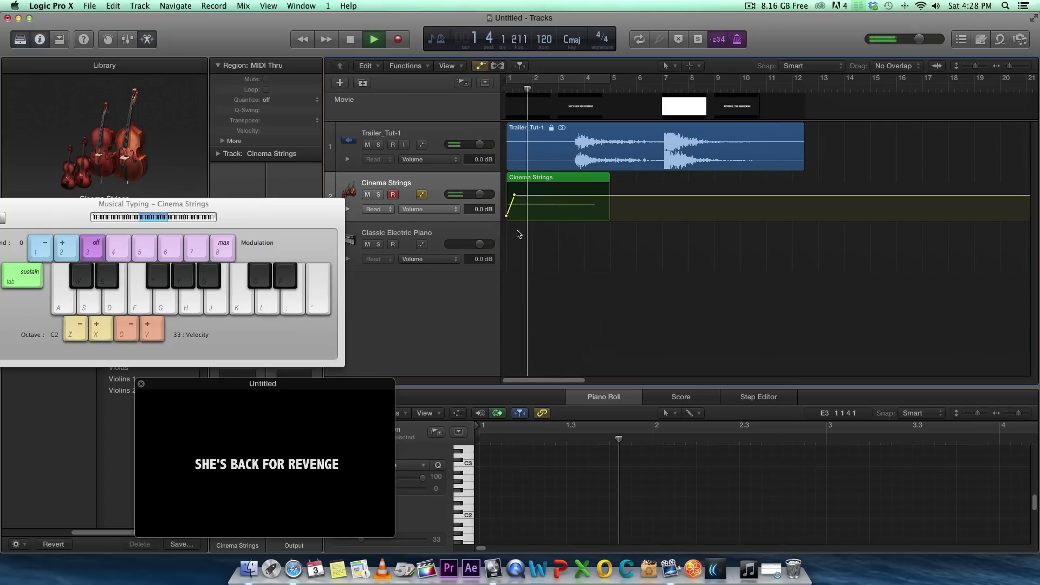
pyautogui.press('space')
# Step: Add a volume point near bar 1.7 at -7.0 dB and audition the fade-in from the start
pyautogui.moveTo(527, 196); pyautogui.dragTo(506, 218)
pyautogui.click(370, 42)
pyautogui.click(348, 43)
pyautogui.click(349, 43)
pyautogui.click(374, 42)
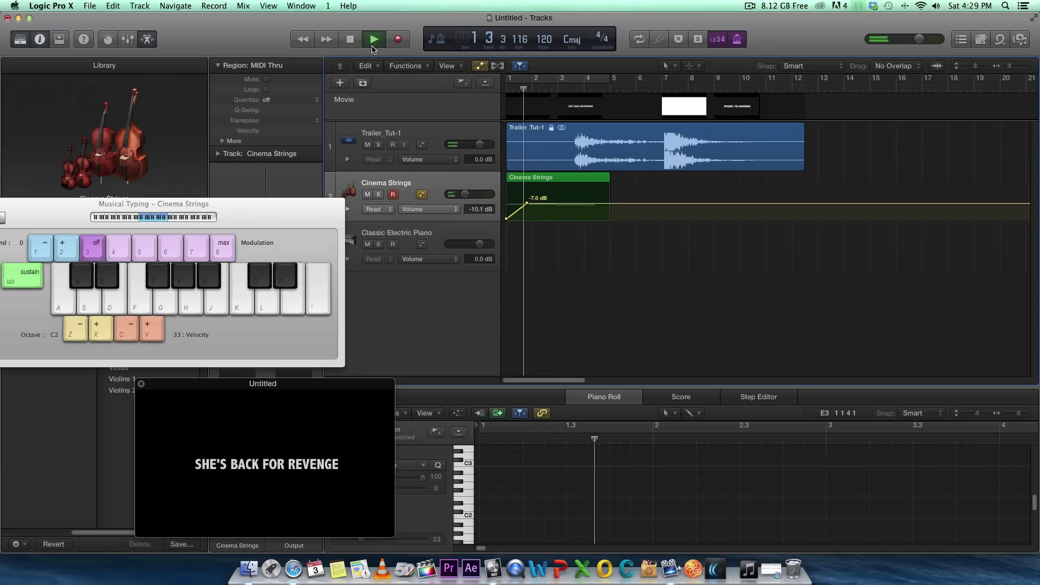
pyautogui.press('space')
# Step: Lower the fade-in's top point to -19.8 dB, replay it, and park the playhead at bar 4.2
pyautogui.moveTo(534, 205); pyautogui.dragTo(538, 217)
pyautogui.click(356, 42)
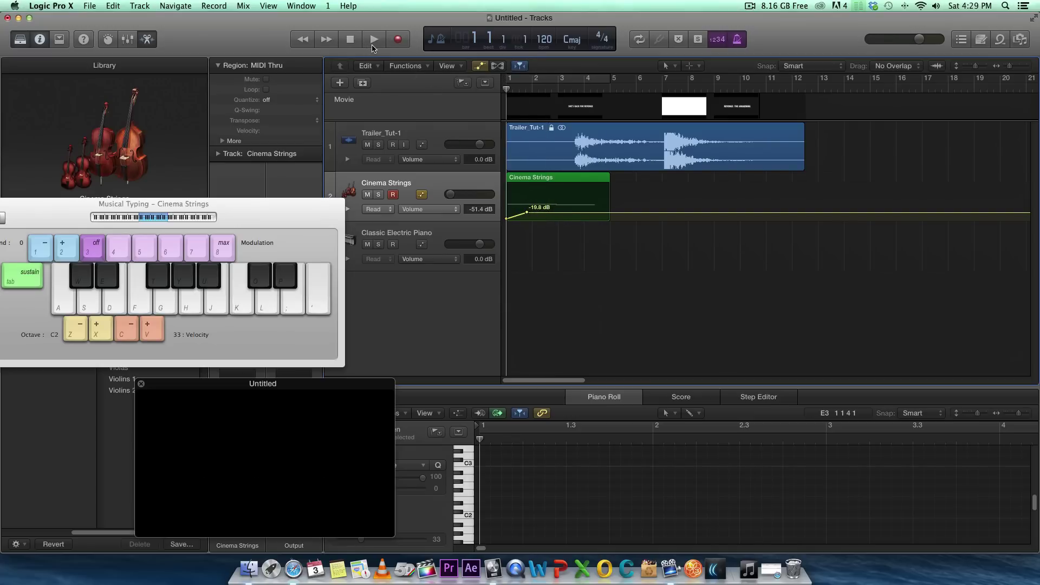
pyautogui.click(373, 46)
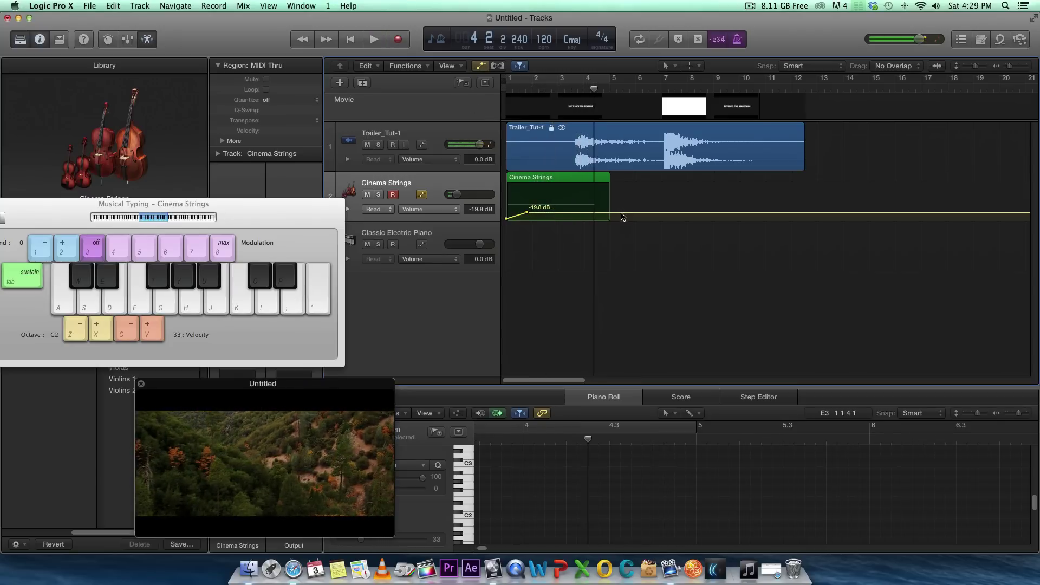
pyautogui.press('space')
pyautogui.click(590, 88)
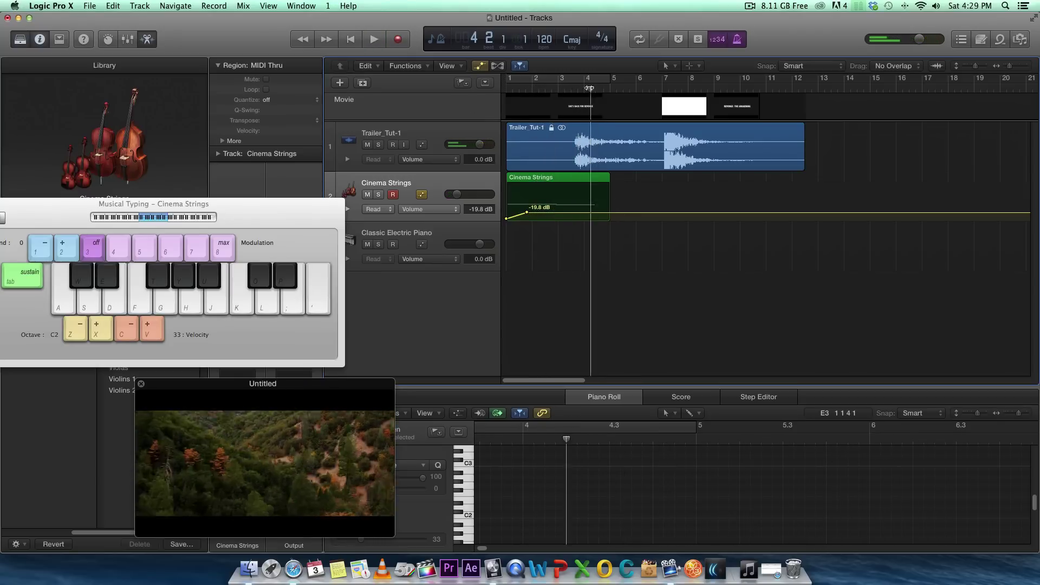
# Step: Add a Cinema Strings volume point at bar 4.2, keeping the level at -19.8 dB
pyautogui.click(591, 214)
pyautogui.moveTo(601, 218); pyautogui.dragTo(604, 220)
pyautogui.press('super+z')
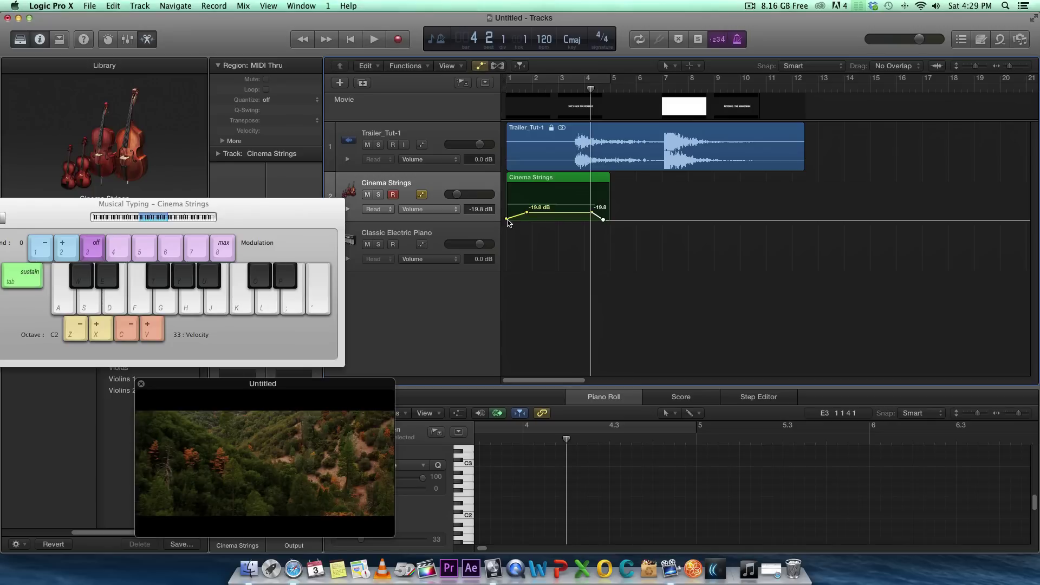
# Step: Play the project from the start to hear the fade-out, then return to bar 1
pyautogui.click(355, 40)
pyautogui.click(373, 40)
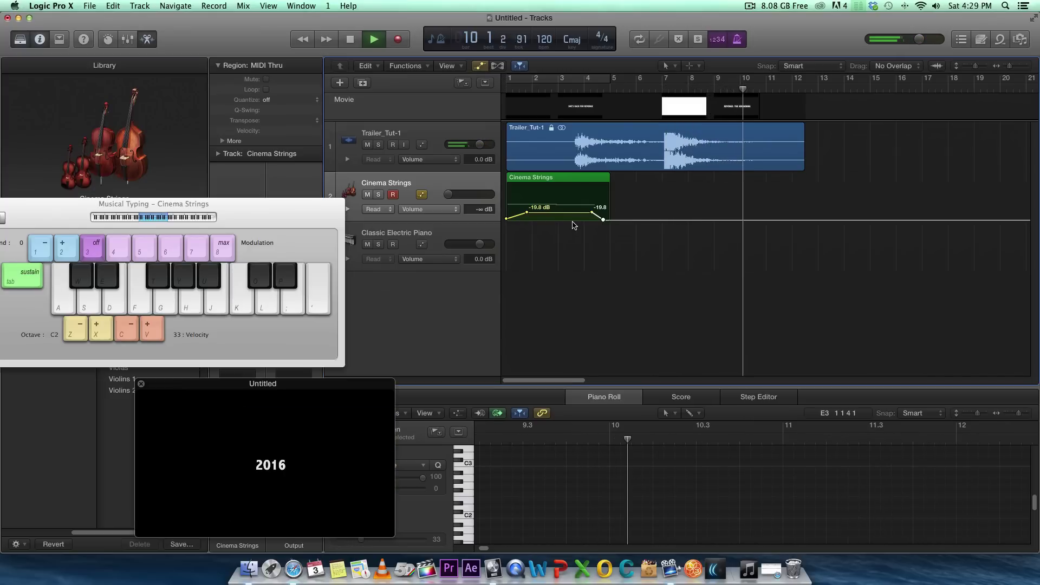
pyautogui.press('space')
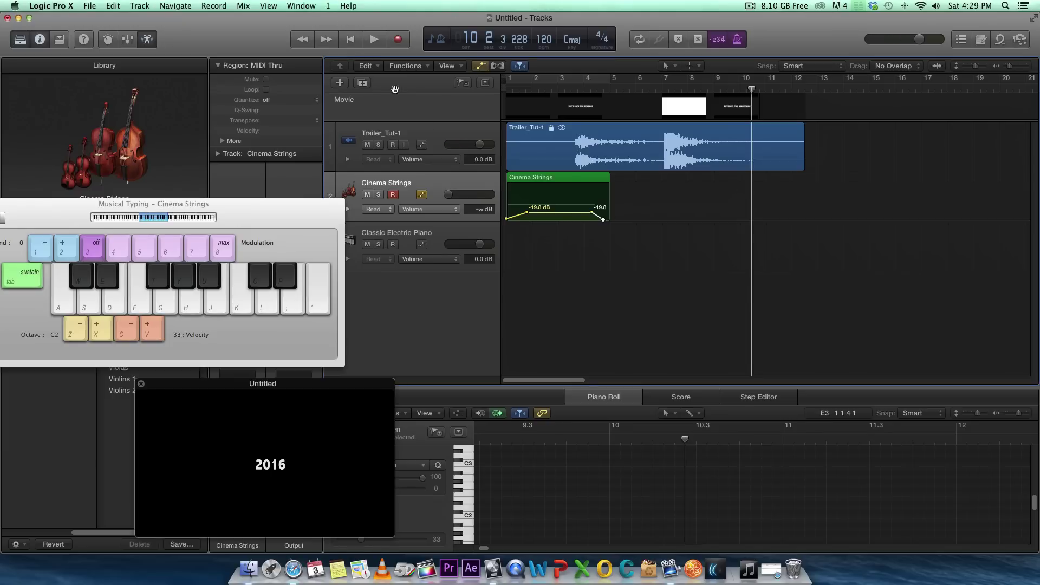
pyautogui.click(350, 35)
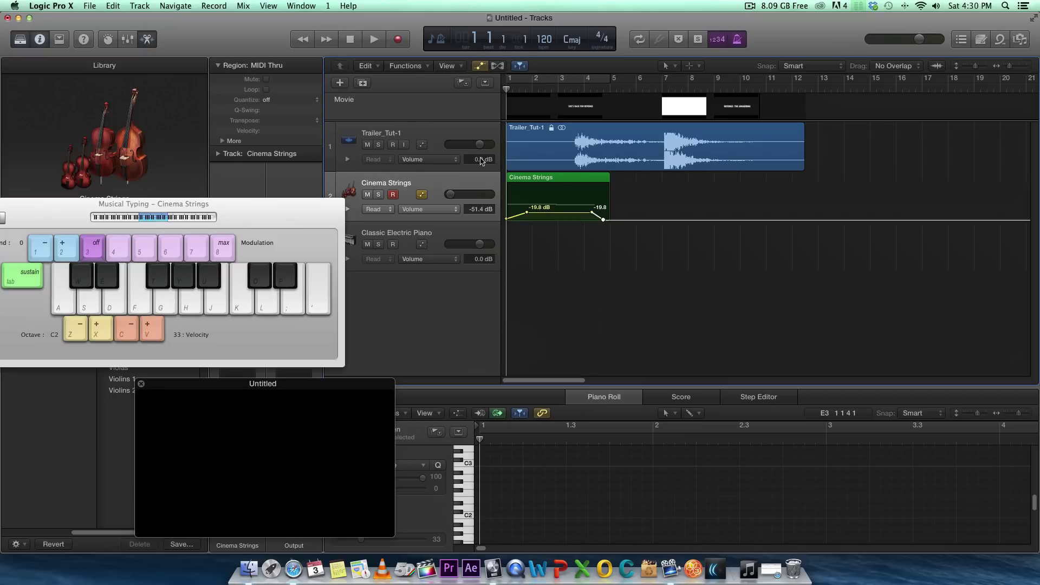
pyautogui.moveTo(295, 213); pyautogui.dragTo(285, 157)
# Step: Select Classic Electric Piano, mute Cinema Strings, and play back to confirm the mute
pyautogui.click(443, 234)
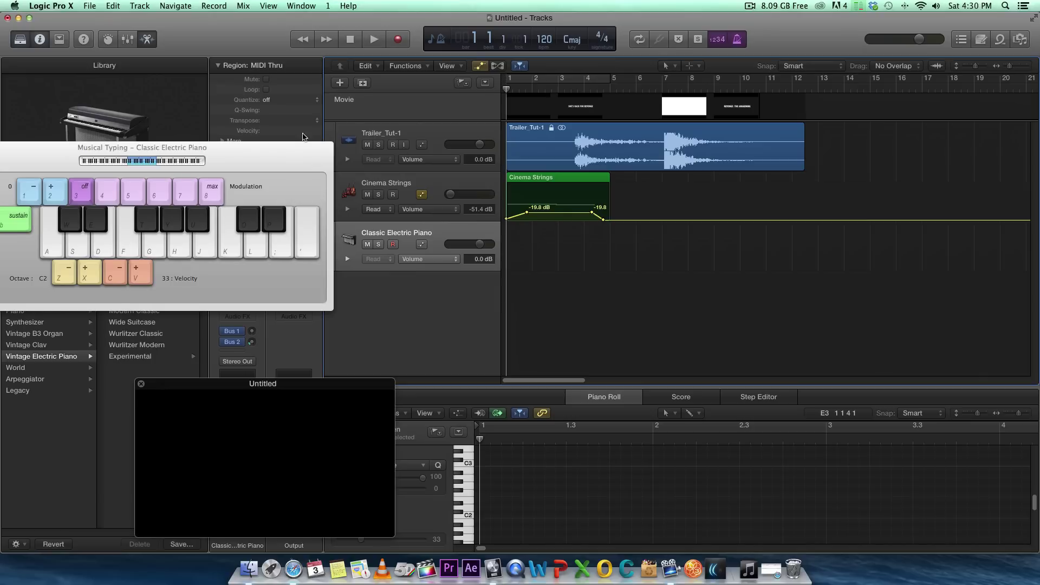
pyautogui.moveTo(376, 378); pyautogui.dragTo(1003, 411)
pyautogui.moveTo(253, 159); pyautogui.dragTo(570, 295)
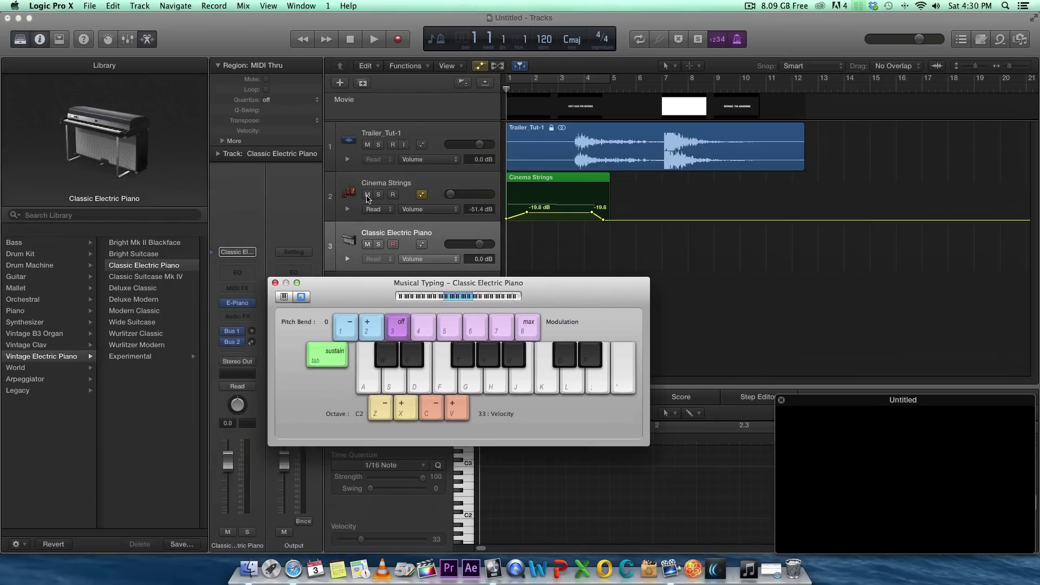
pyautogui.click(367, 197)
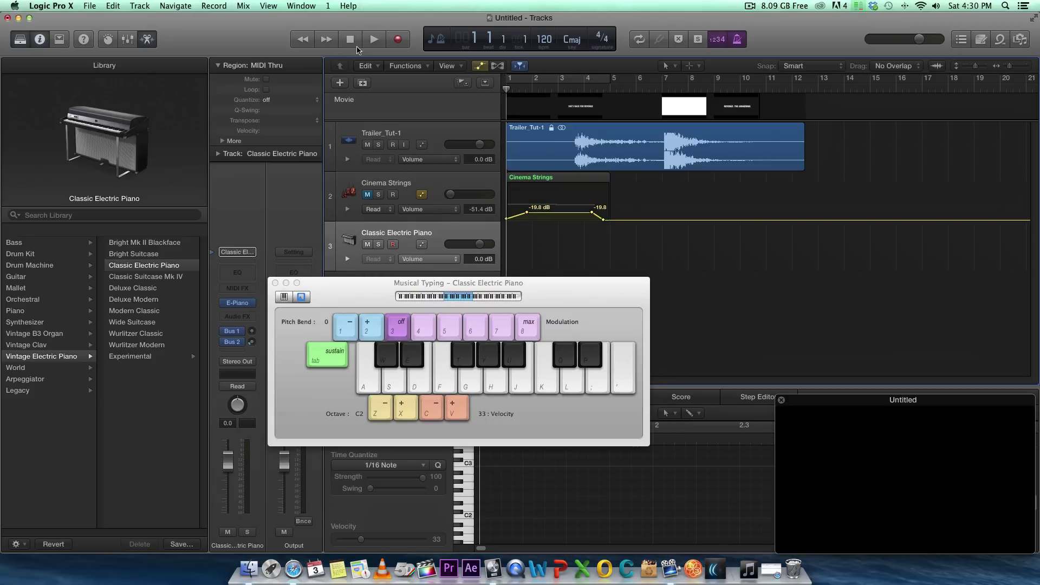
pyautogui.click(376, 40)
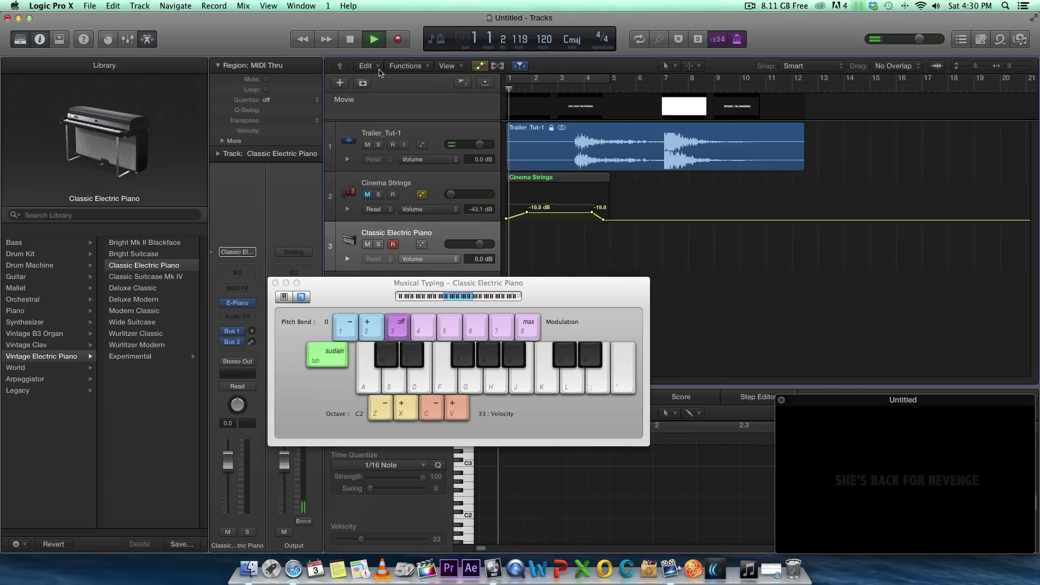
pyautogui.click(350, 39)
pyautogui.moveTo(530, 282); pyautogui.dragTo(617, 285)
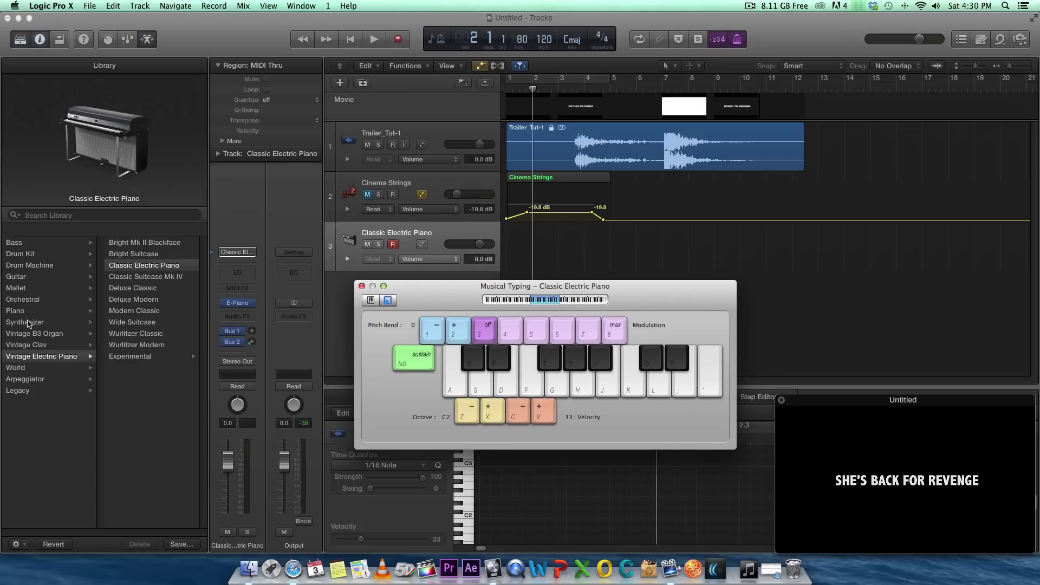
pyautogui.click(49, 301)
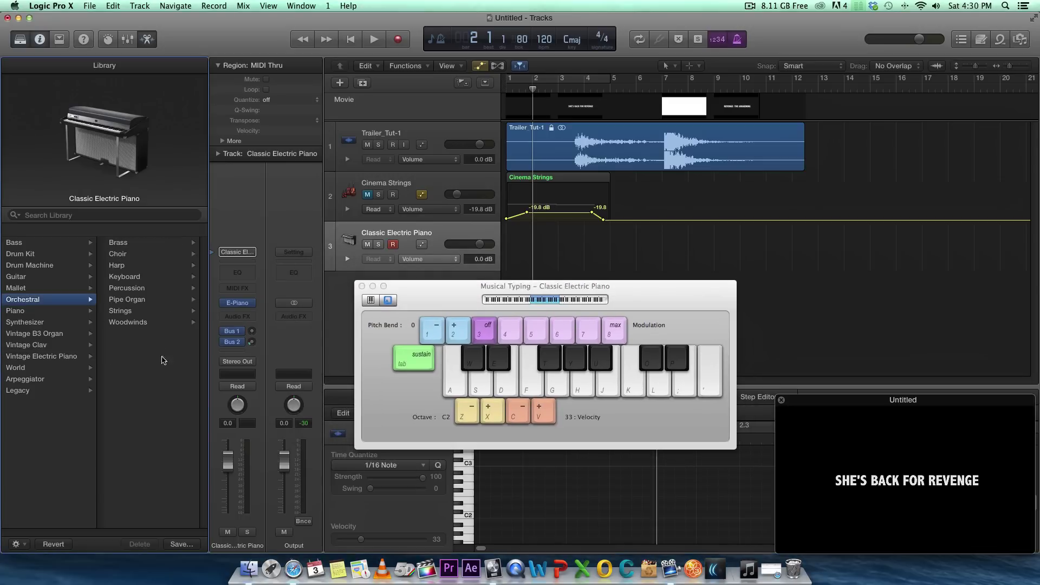
pyautogui.click(140, 312)
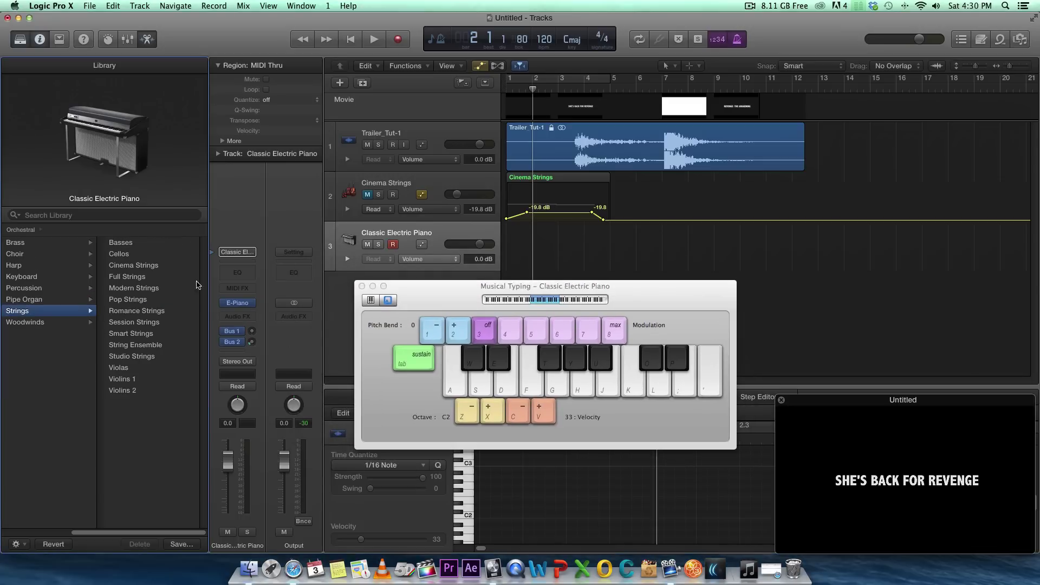
pyautogui.click(130, 276)
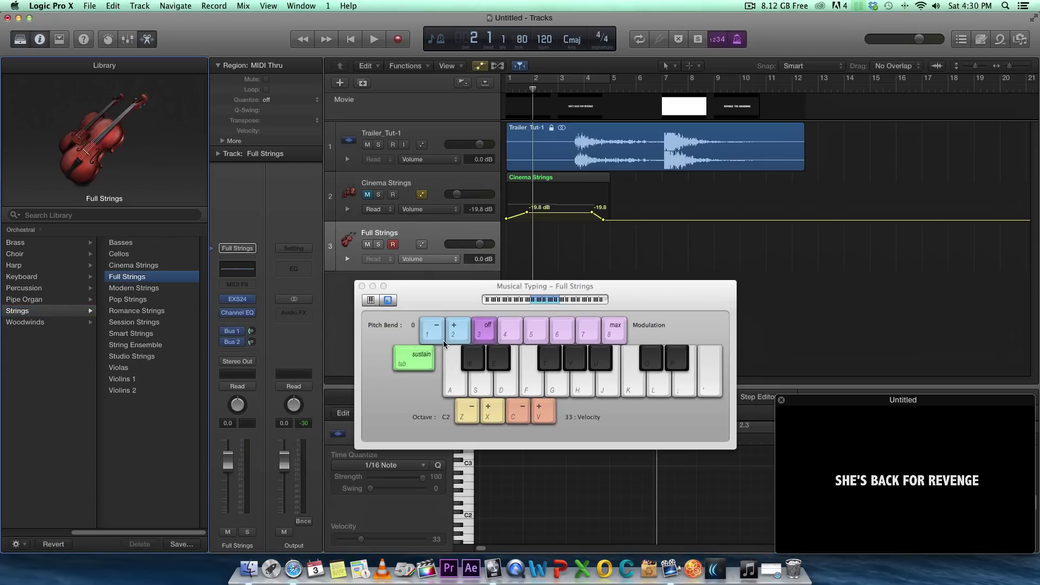
pyautogui.press('s')
pyautogui.press('h')
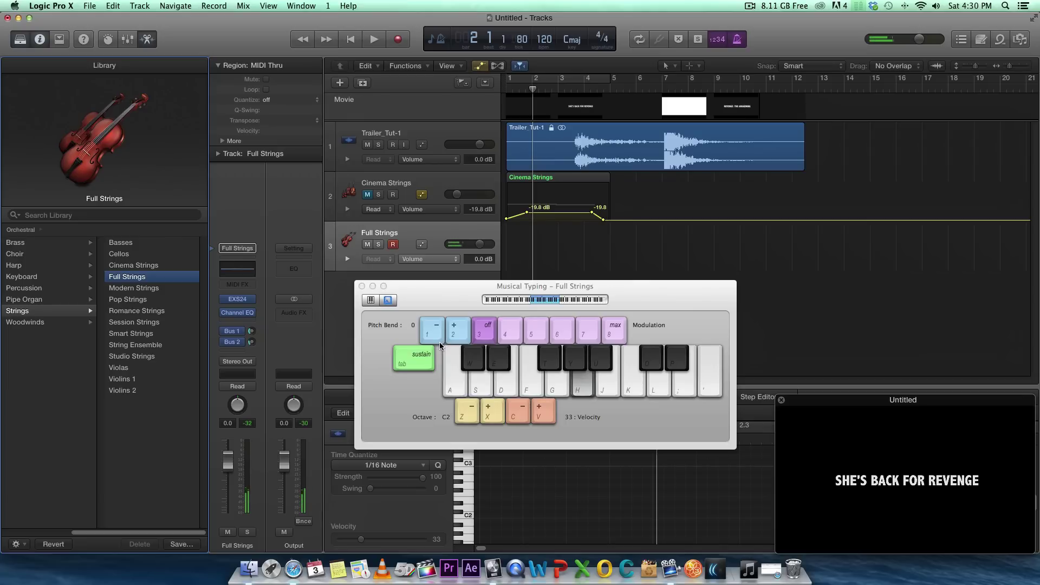
pyautogui.press('h')
pyautogui.press('y')
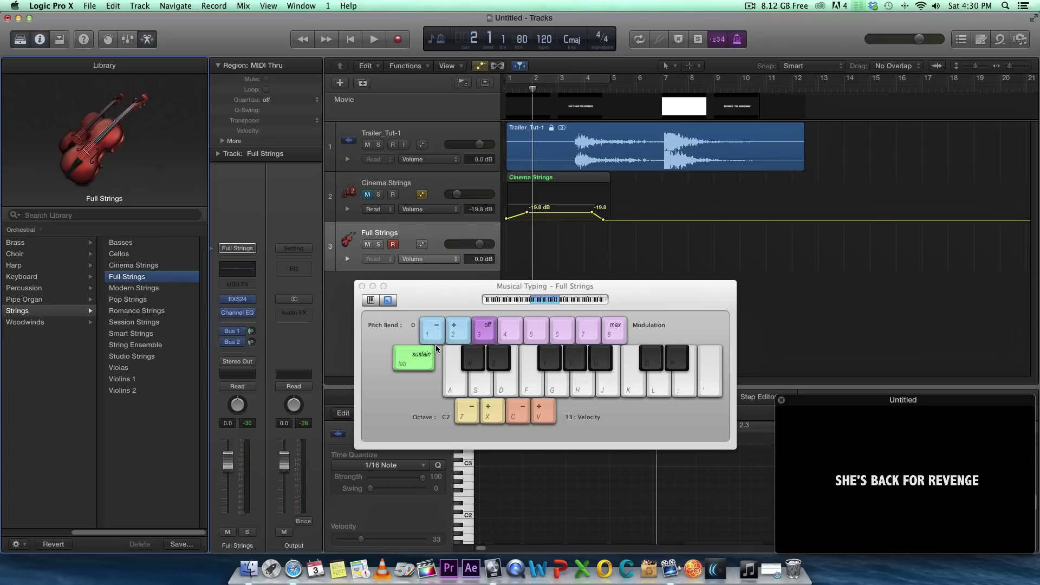
pyautogui.press('h')
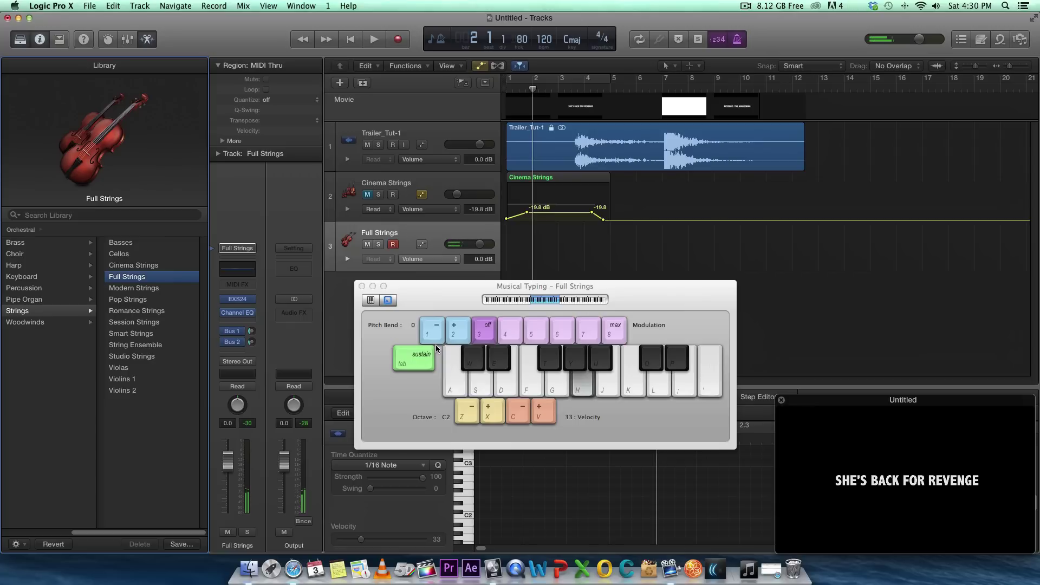
pyautogui.press('y')
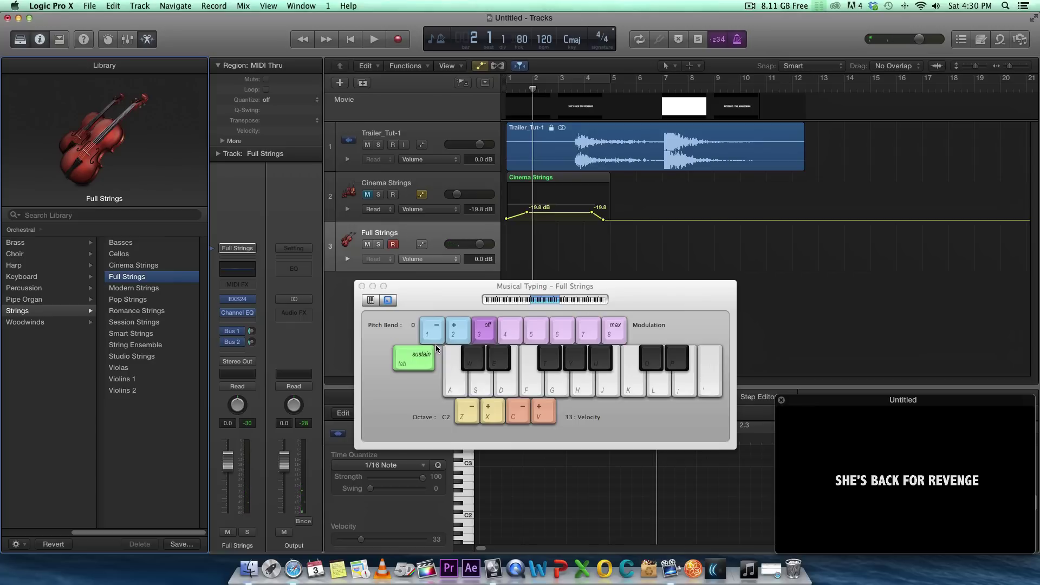
# Step: Record two 'h' notes onto the Full Strings track with Musical Typing, then stop recording
pyautogui.click(397, 39)
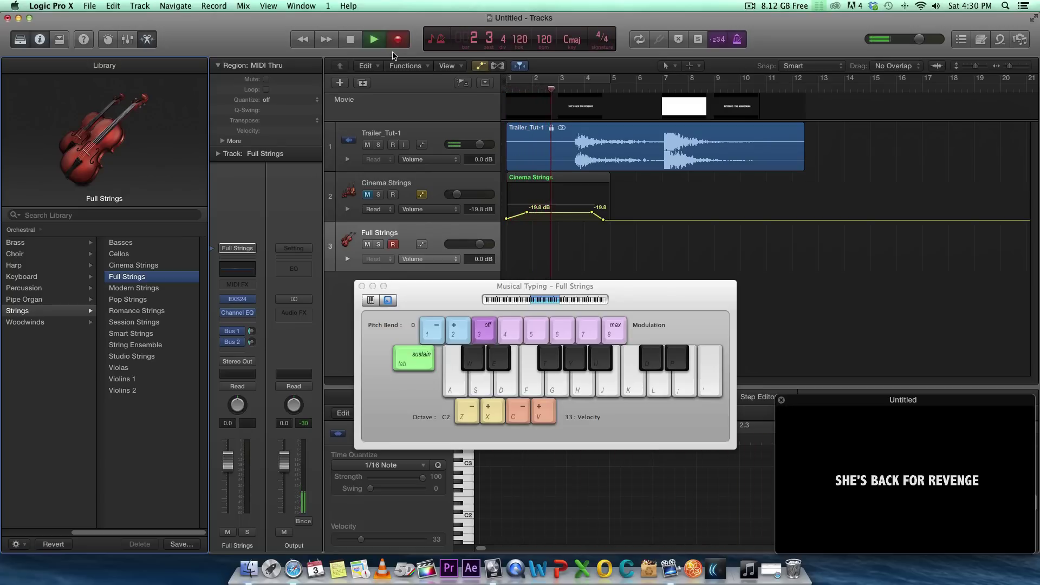
pyautogui.press('h')
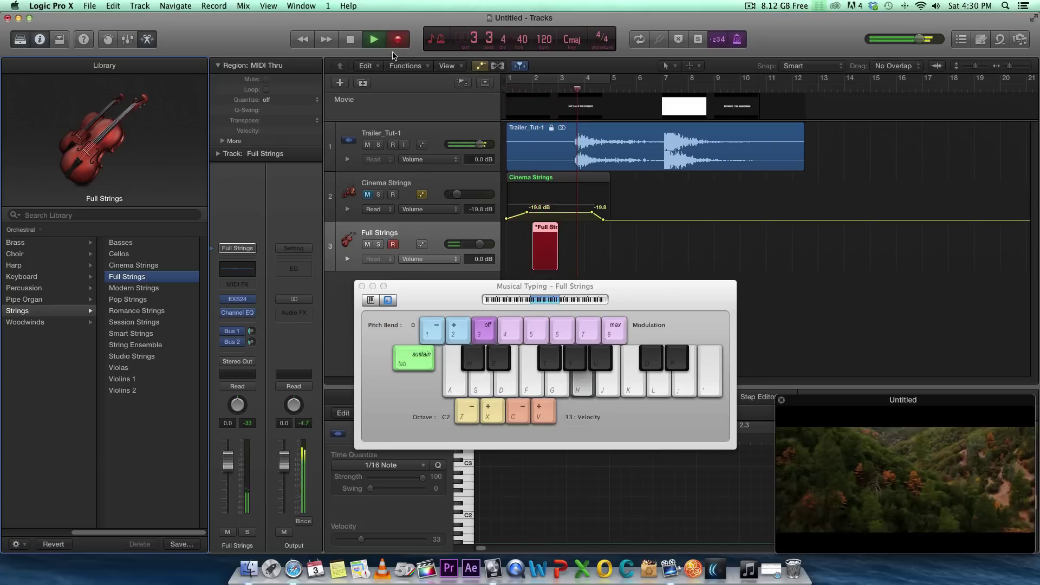
pyautogui.press('h')
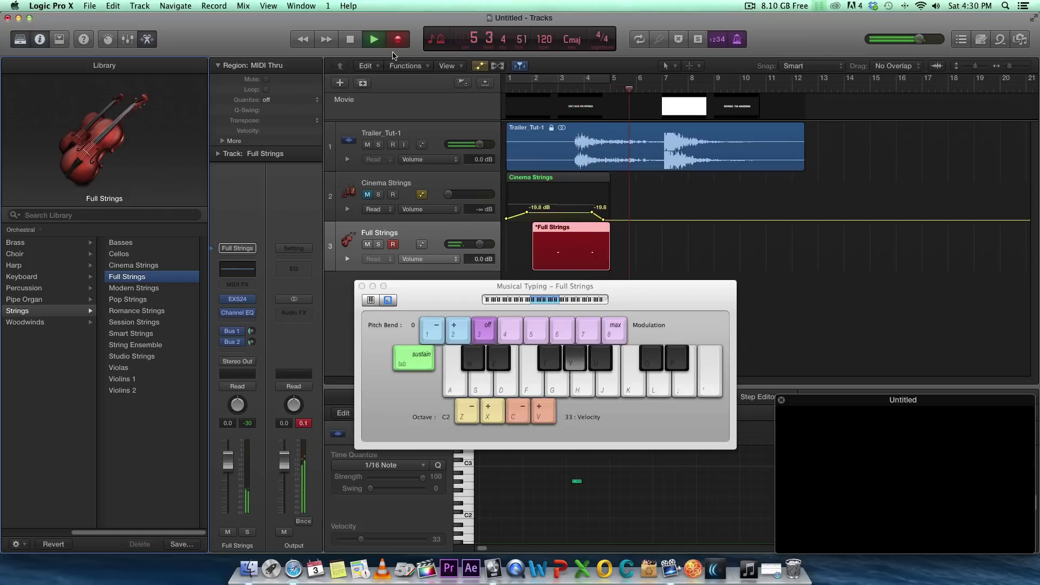
pyautogui.press('space')
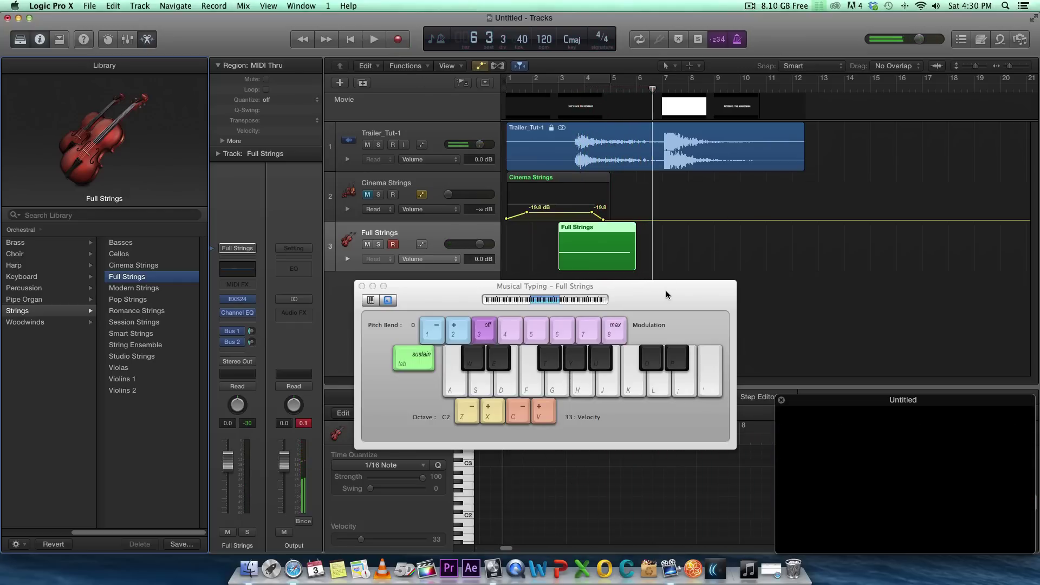
pyautogui.moveTo(632, 296); pyautogui.dragTo(462, 280)
# Step: Open the new Full Strings region in the note editor and play it back from bar 3.2
pyautogui.click(610, 248)
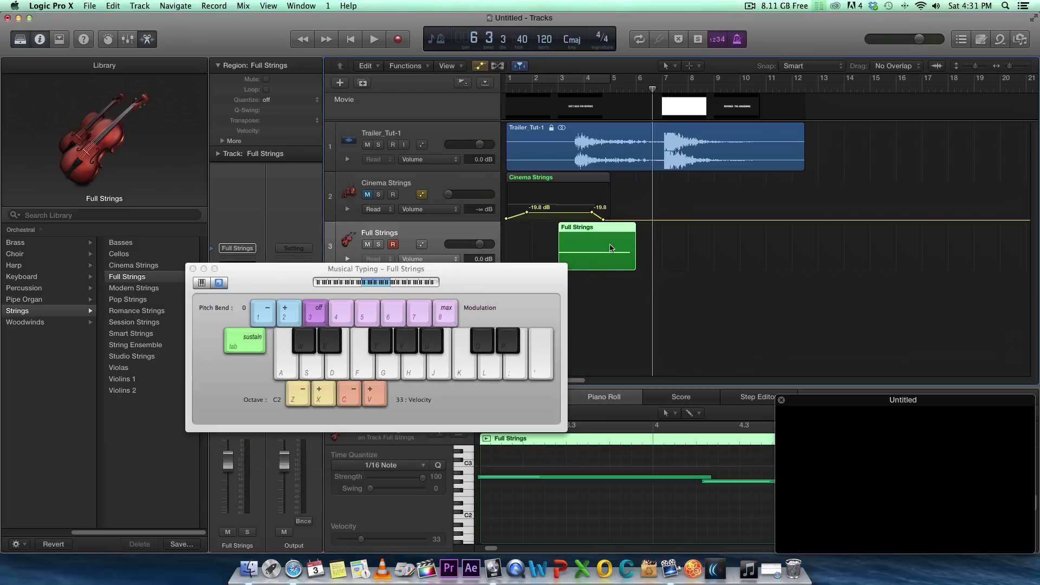
pyautogui.doubleClick(610, 248)
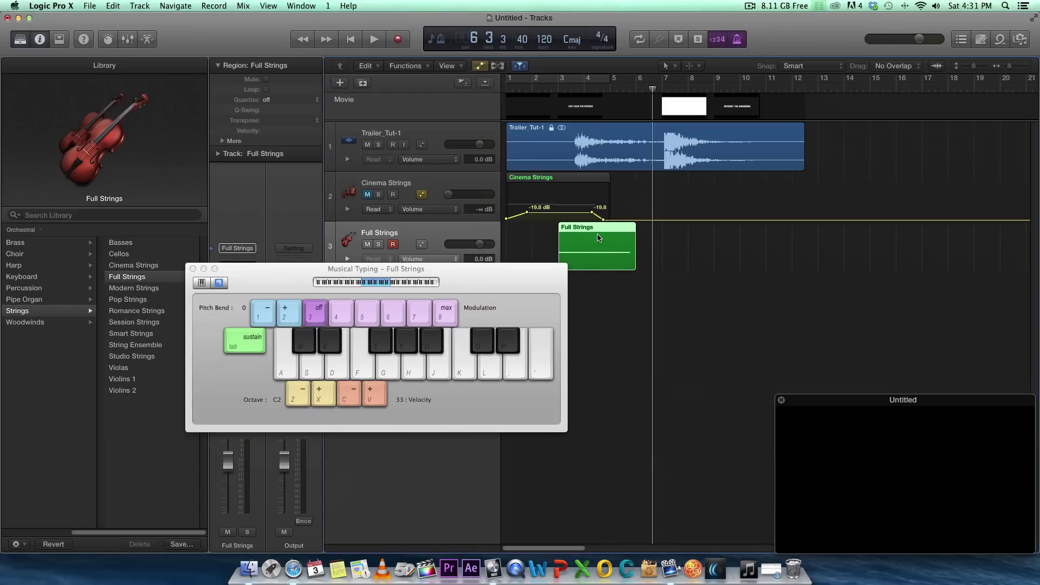
pyautogui.doubleClick(604, 256)
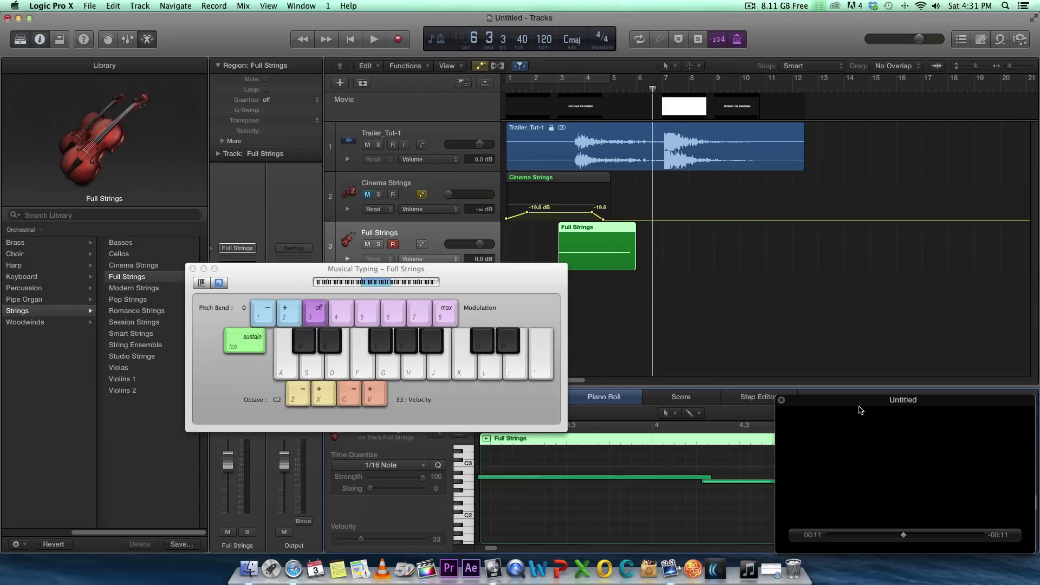
pyautogui.click(558, 89)
pyautogui.press('space')
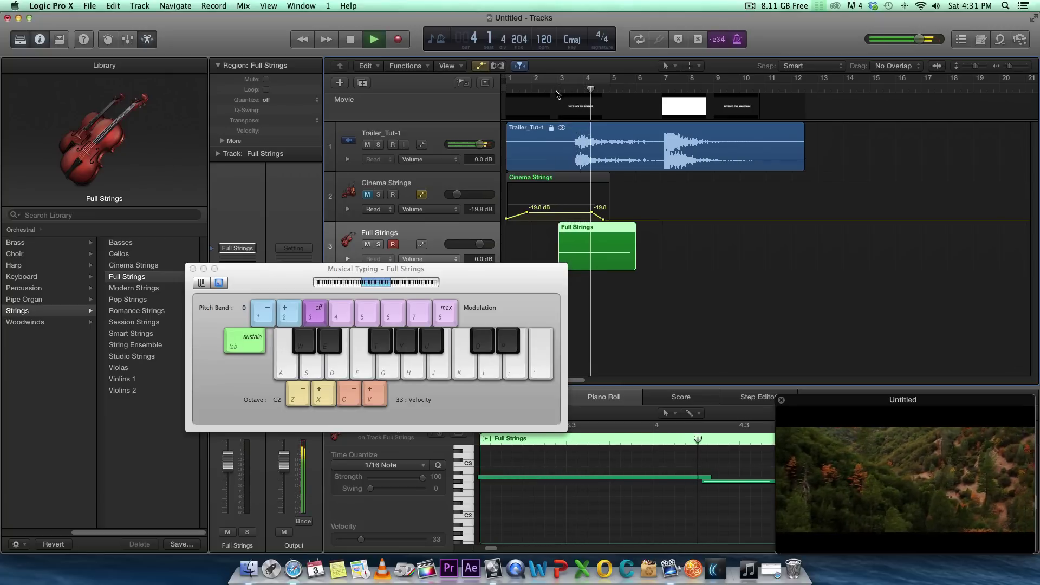
pyautogui.press('space')
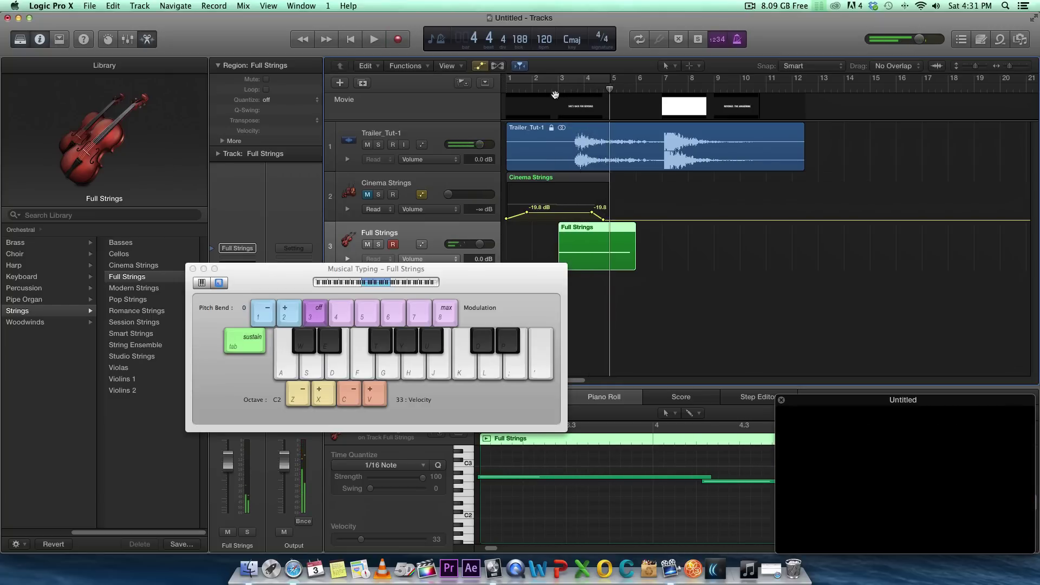
# Step: Move the Full Strings region one beat later and loop playback over bars 3–7
pyautogui.moveTo(575, 228); pyautogui.dragTo(608, 228)
pyautogui.click(577, 87)
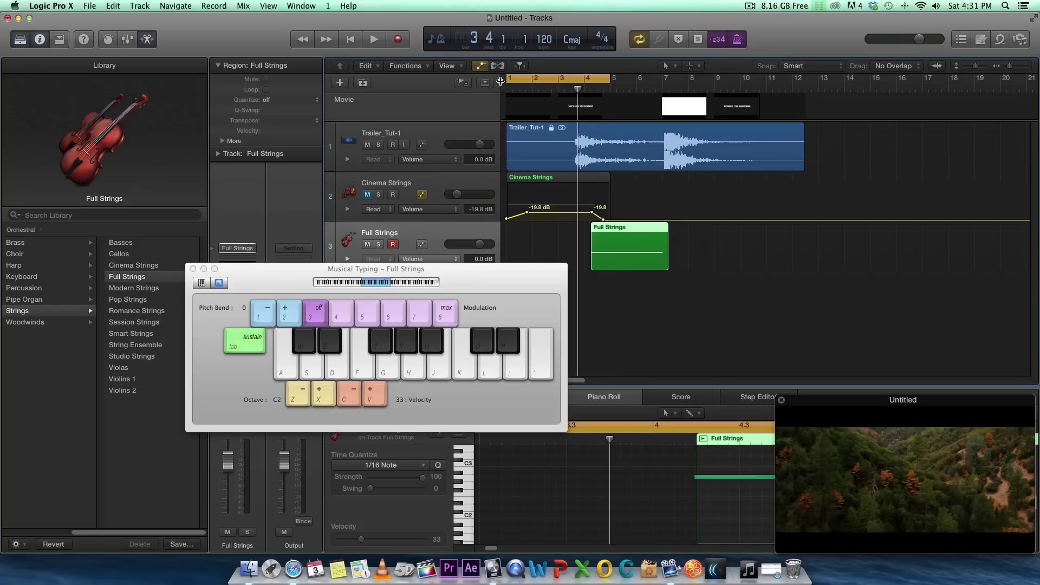
pyautogui.moveTo(517, 79); pyautogui.dragTo(570, 79)
pyautogui.click(378, 43)
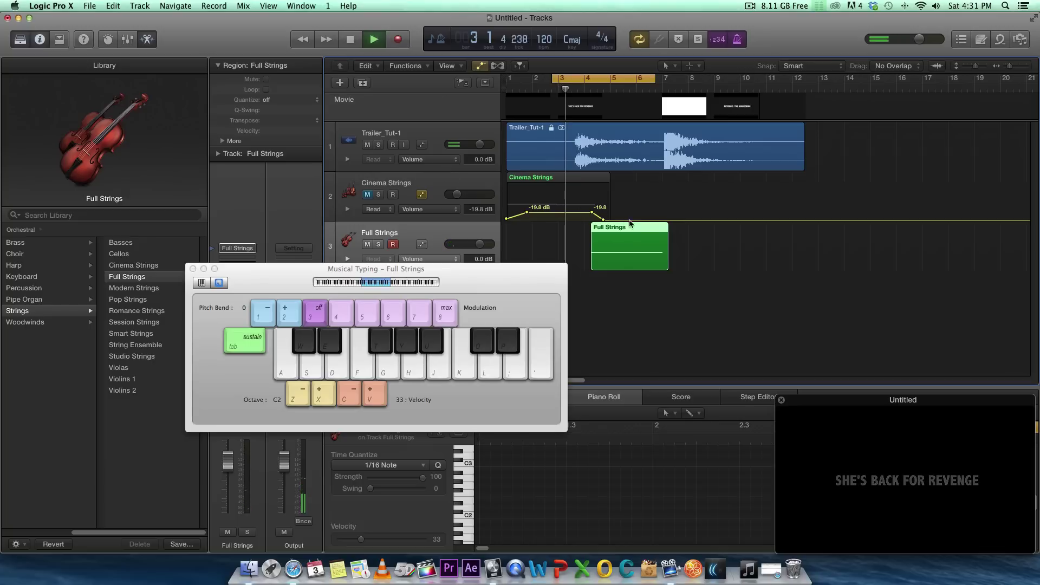
pyautogui.press('space')
pyautogui.click(641, 247)
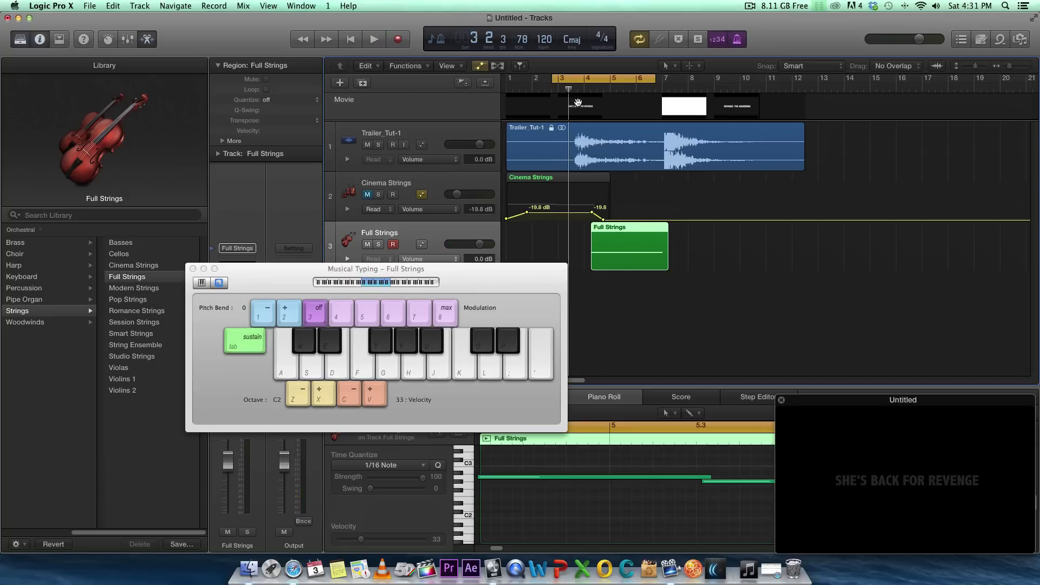
# Step: Add Full Strings volume automation holding -24.4 dB, then rising to 0.0 dB at the region start
pyautogui.moveTo(530, 270); pyautogui.dragTo(451, 303)
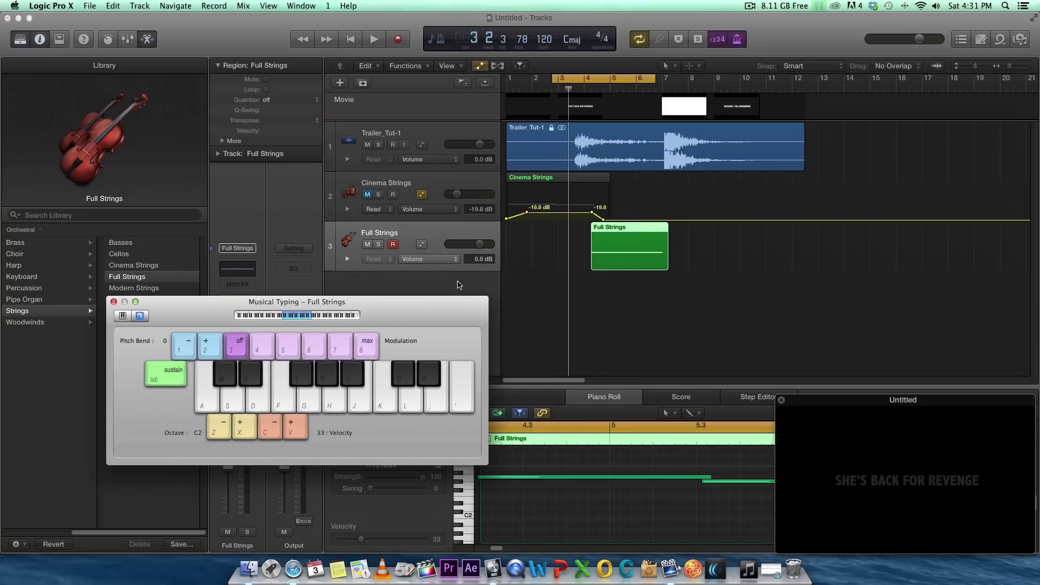
pyautogui.click(614, 255)
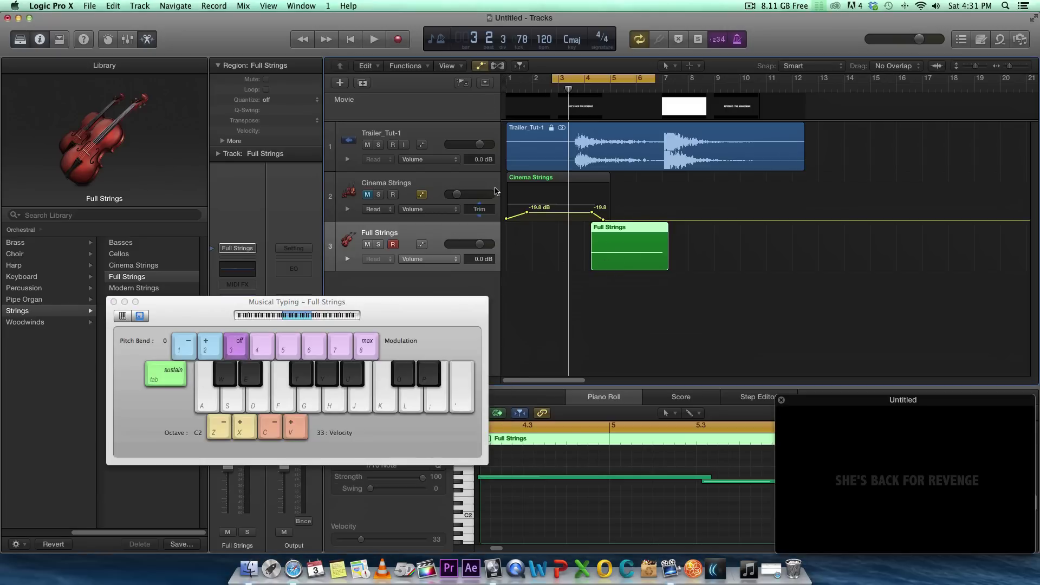
pyautogui.click(423, 246)
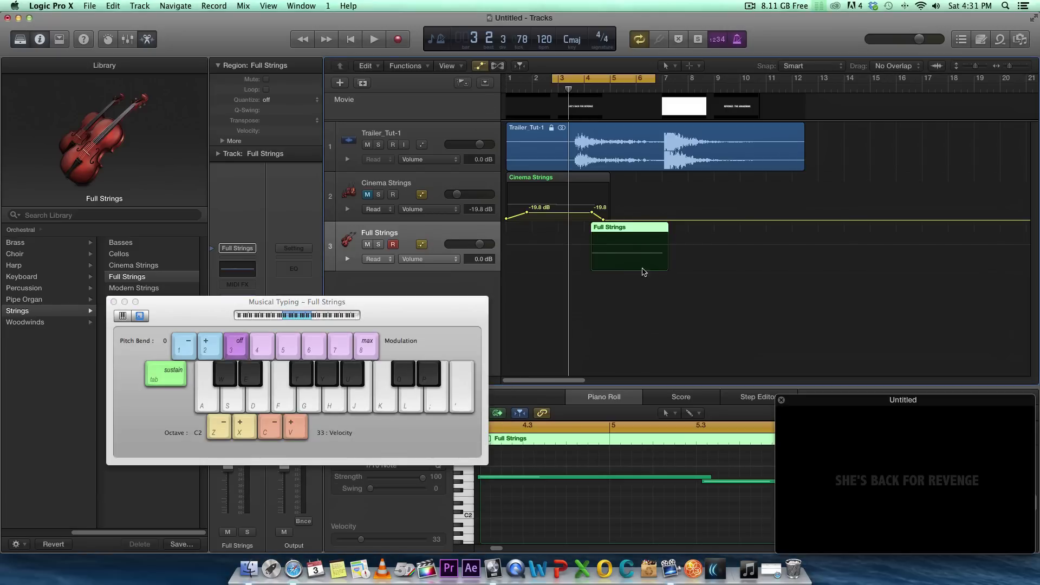
pyautogui.click(594, 253)
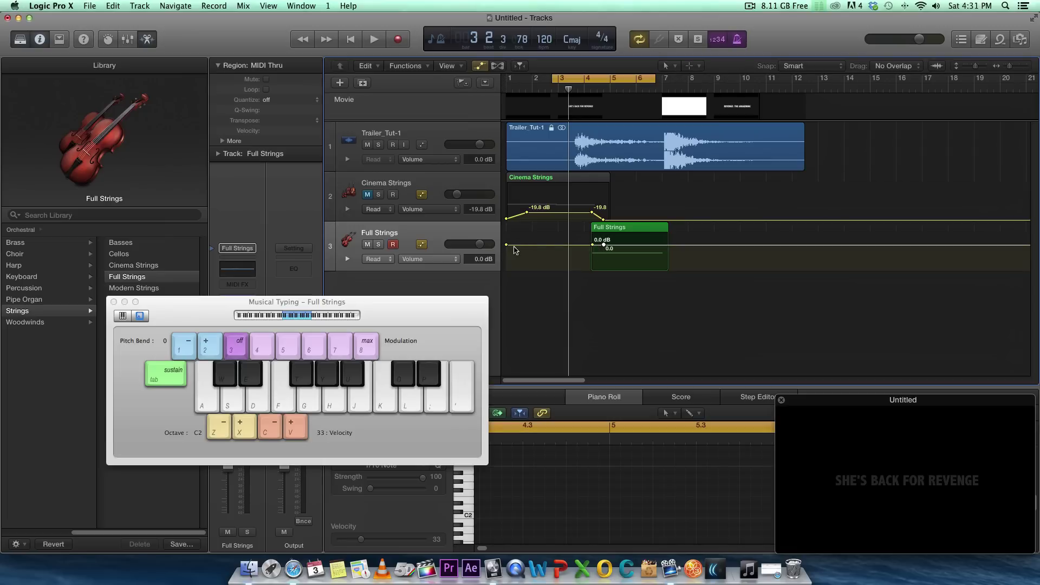
pyautogui.moveTo(507, 245); pyautogui.dragTo(507, 258)
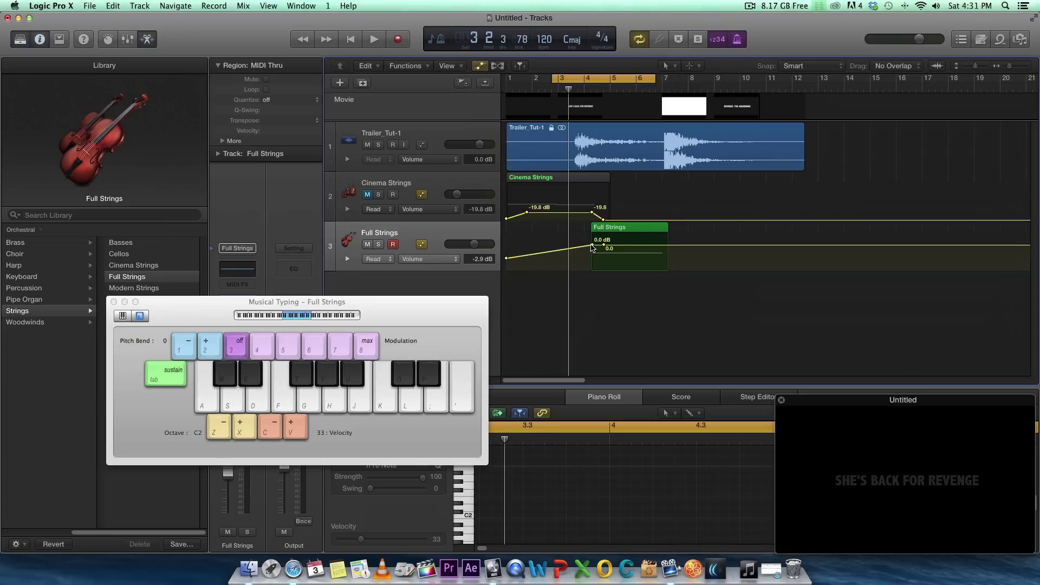
pyautogui.moveTo(593, 245); pyautogui.dragTo(592, 264)
pyautogui.moveTo(506, 257); pyautogui.dragTo(505, 263)
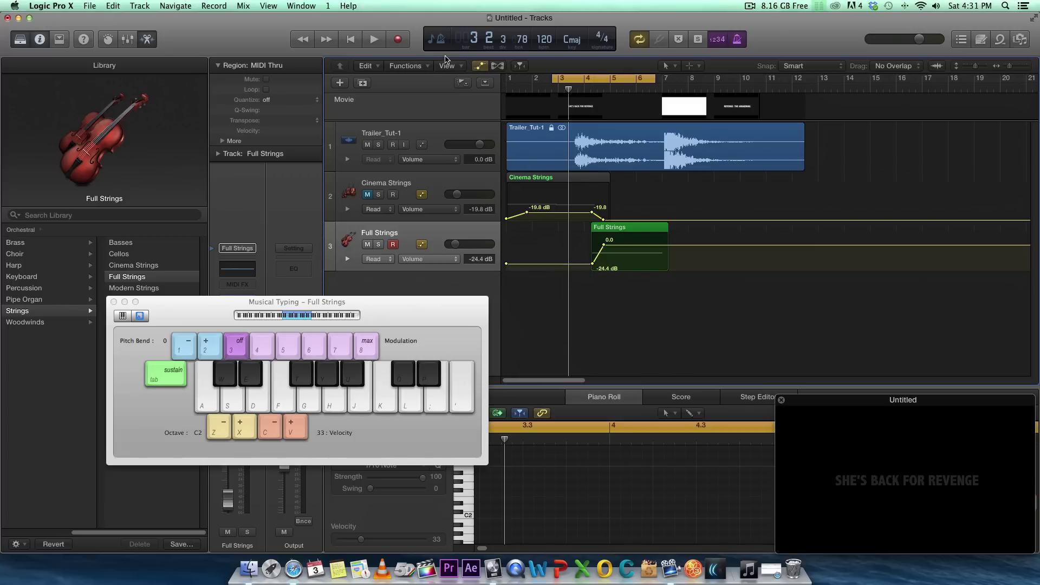
pyautogui.click(374, 42)
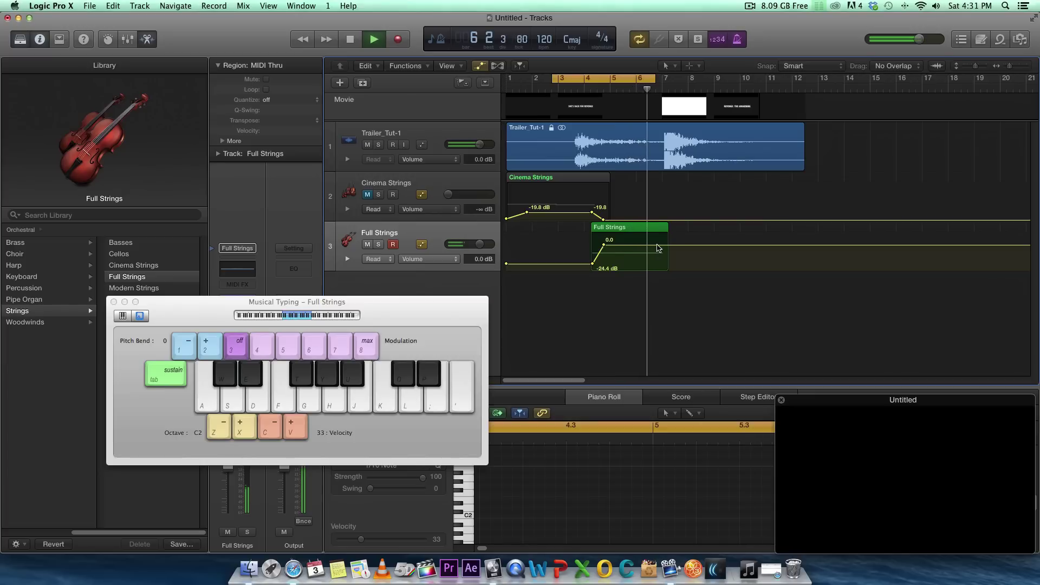
# Step: Drop the final Full Strings volume point to -25.9 dB and play back both fades
pyautogui.press('space')
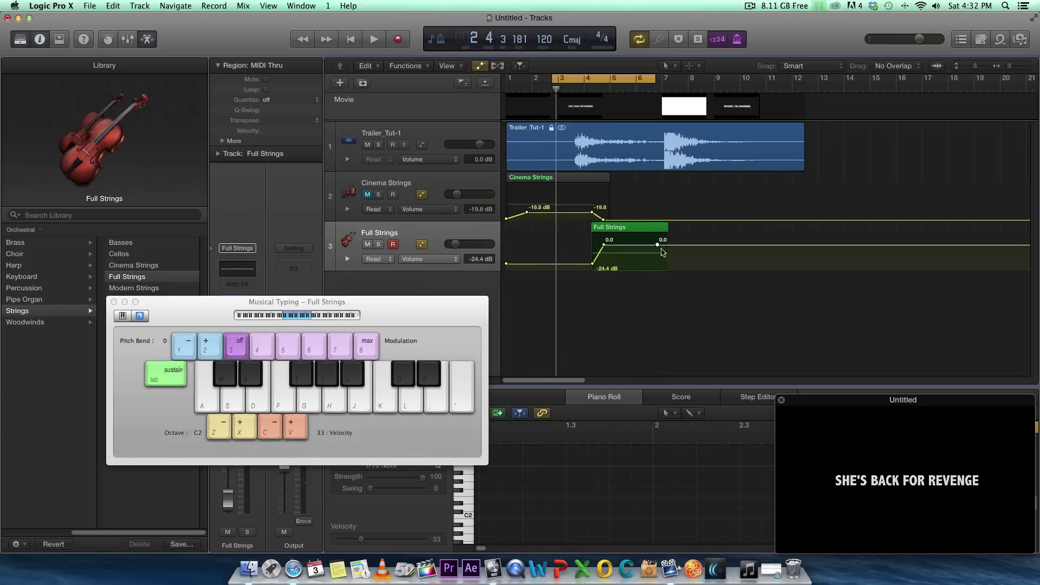
pyautogui.moveTo(667, 248); pyautogui.dragTo(665, 264)
pyautogui.click(374, 40)
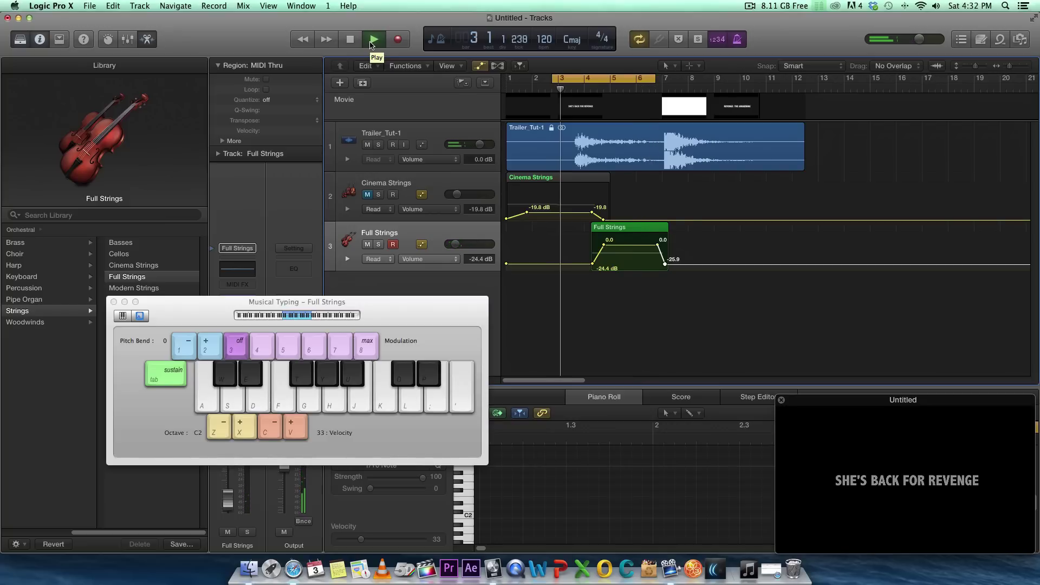
pyautogui.click(372, 40)
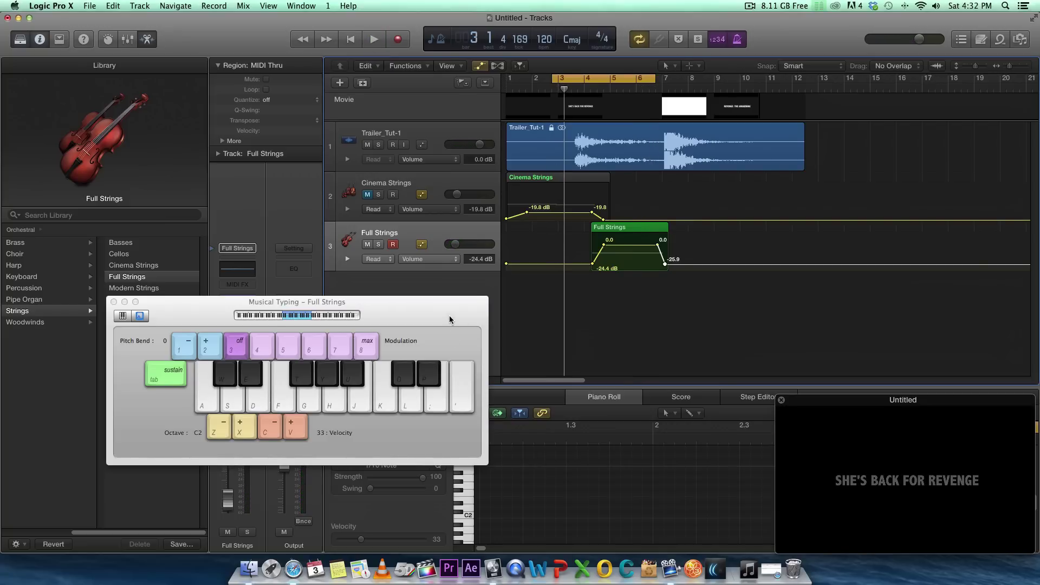
pyautogui.moveTo(450, 316); pyautogui.dragTo(487, 335)
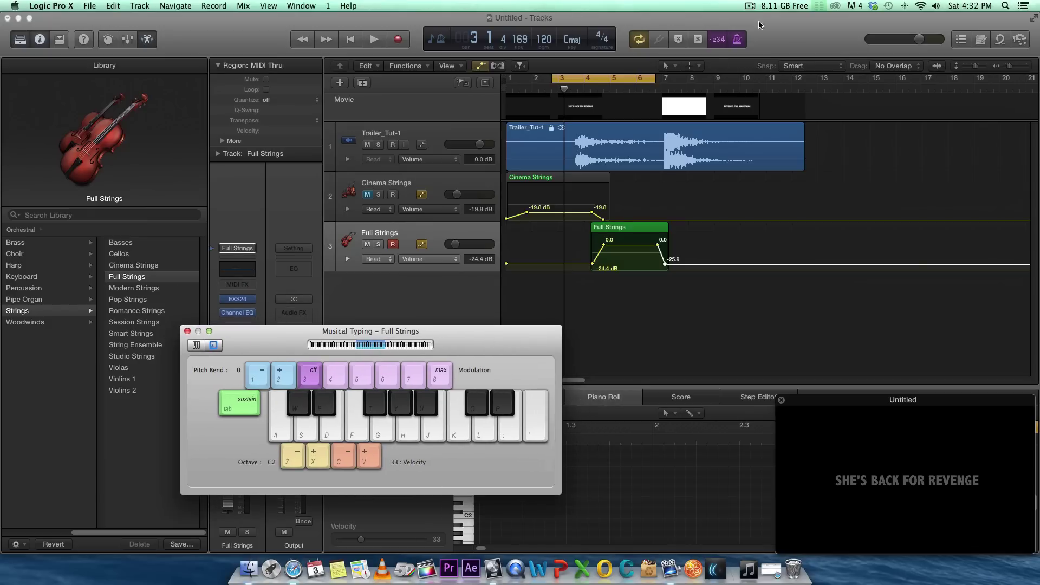